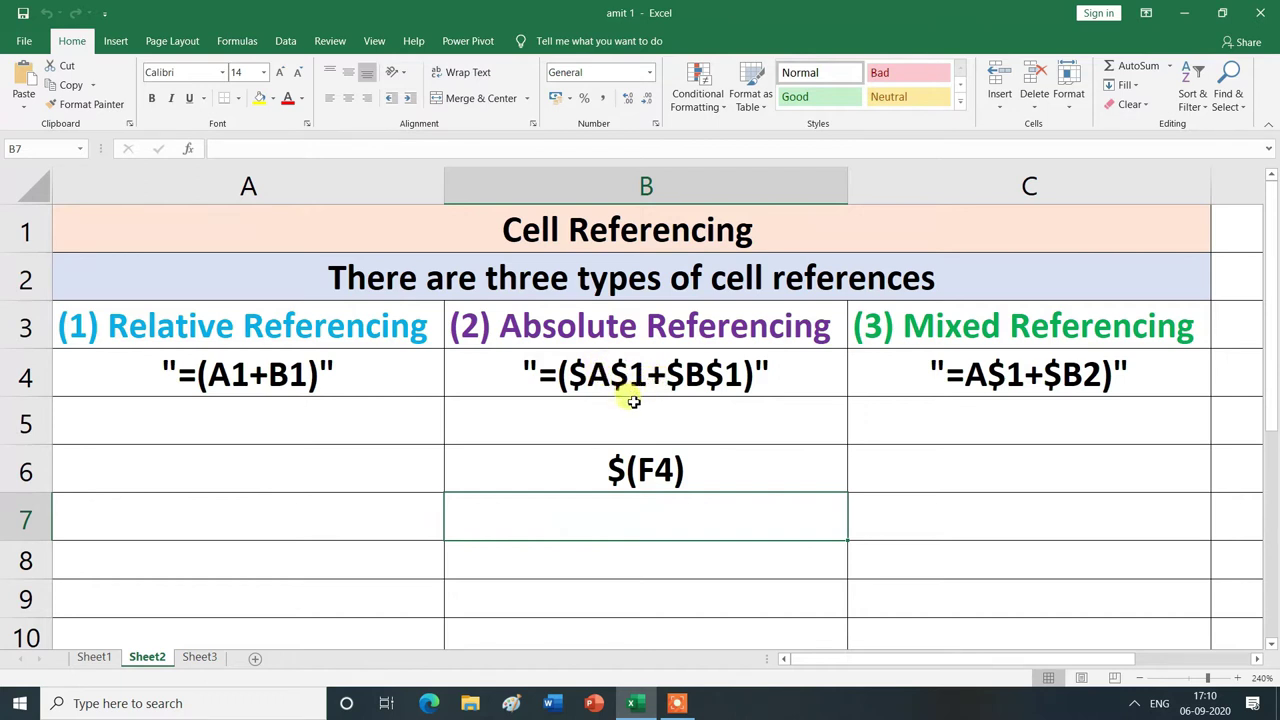
- Switch to Sheet3 to show the student marks referencing tables and the multiplication grid
key("F4")
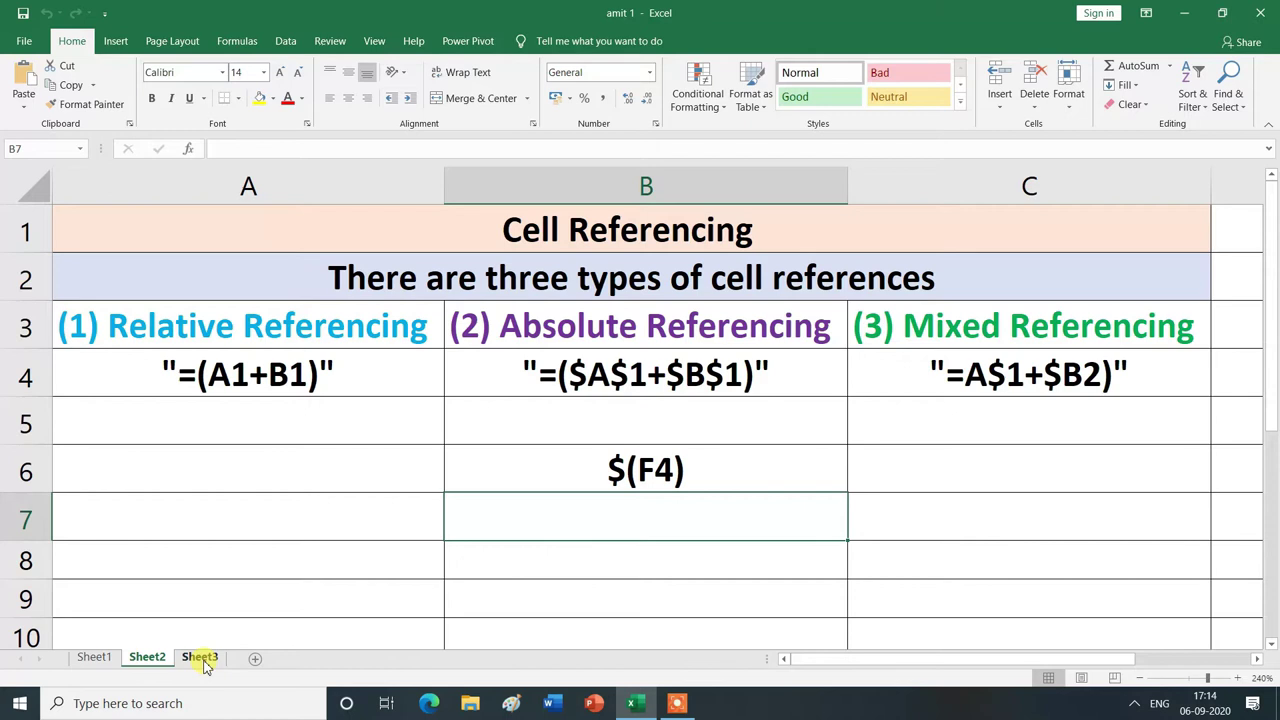
left_click(200, 658)
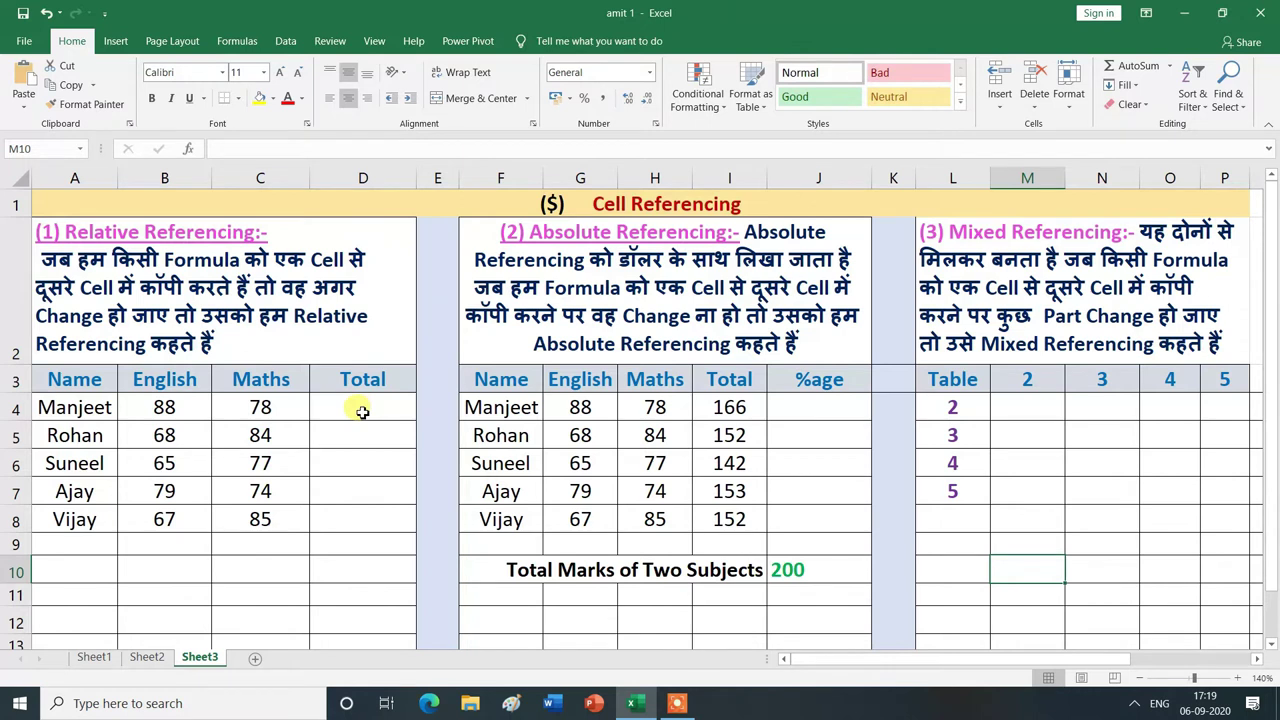
- Enter =B4+C4 in D4 so the first student's total shows 166
left_click(362, 412)
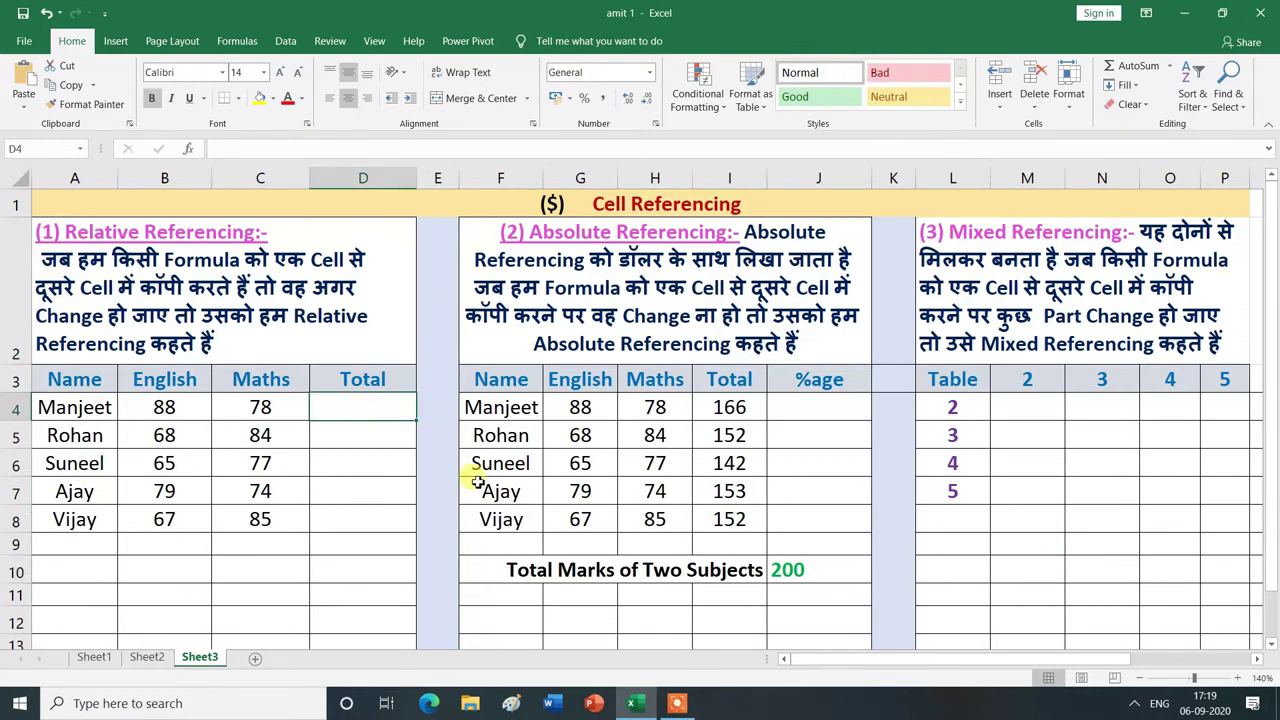
type("=")
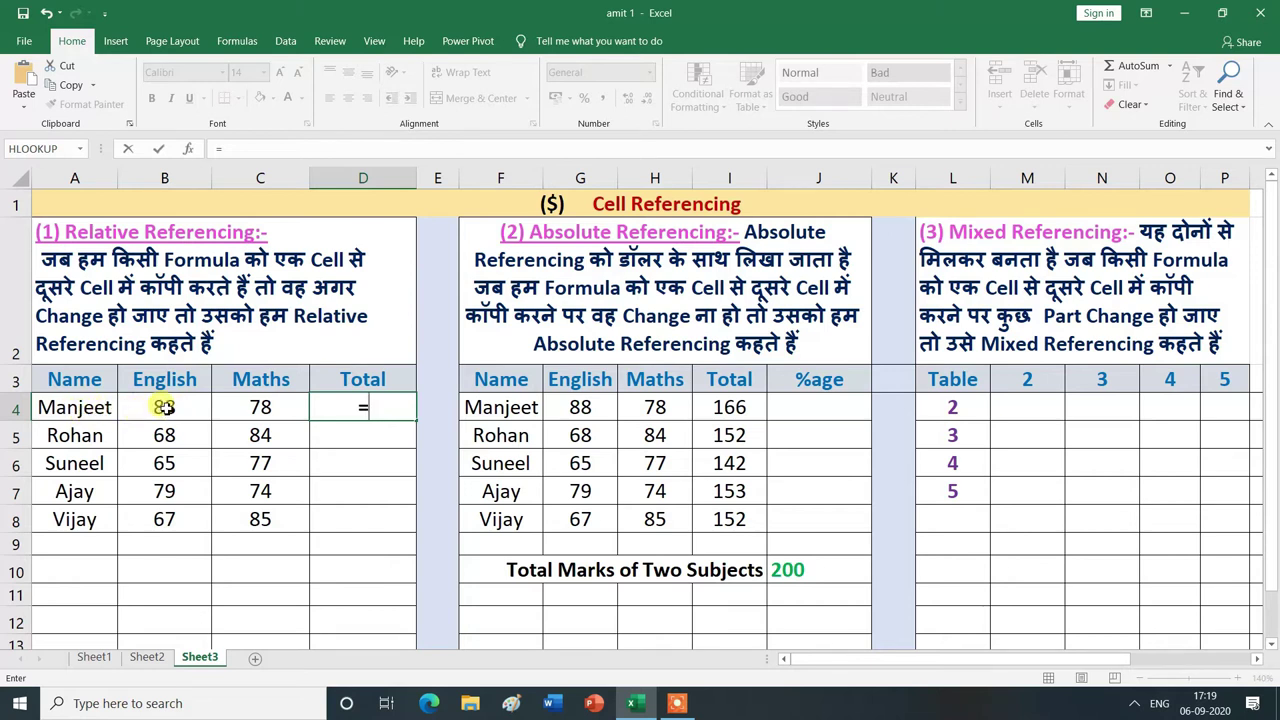
left_click(170, 411)
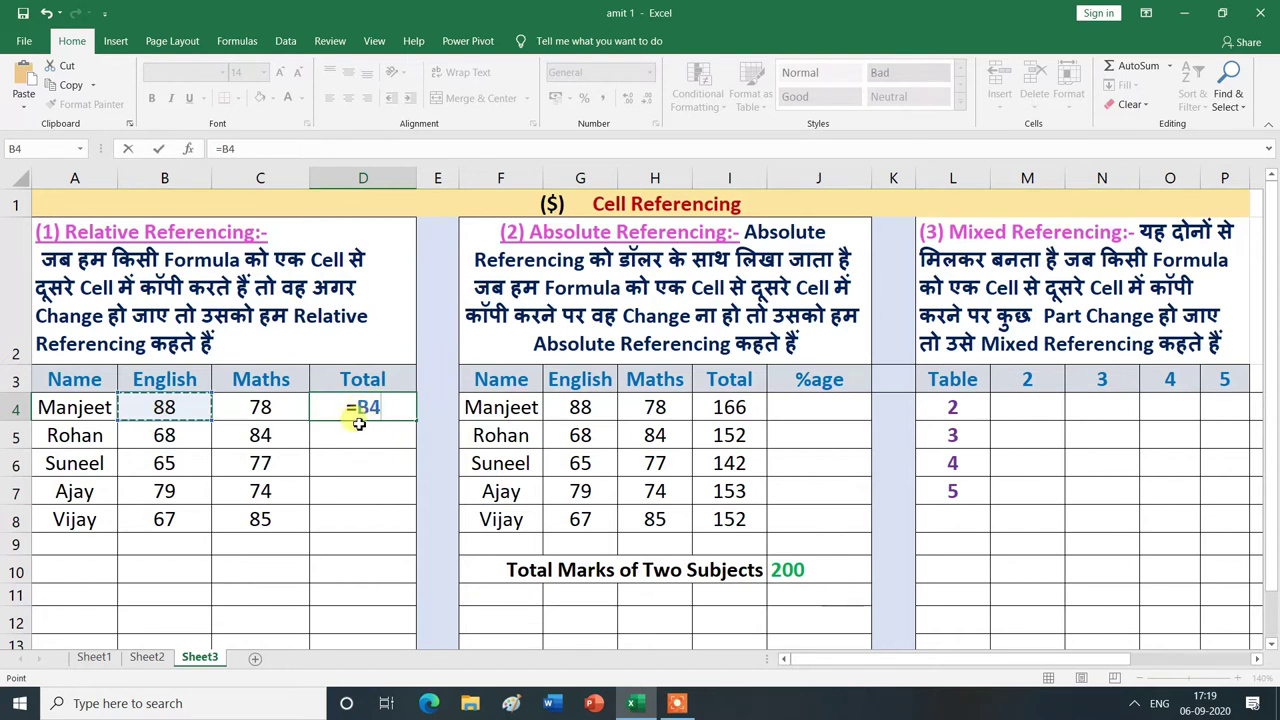
type("+")
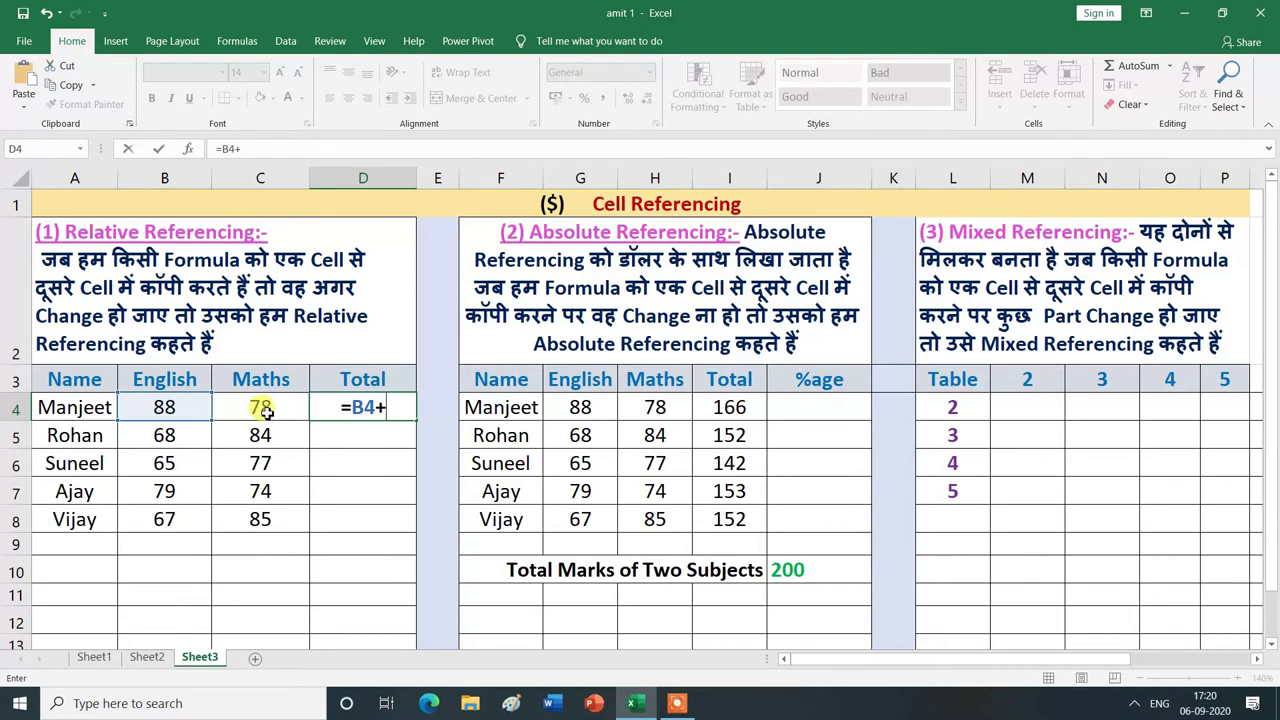
left_click(268, 410)
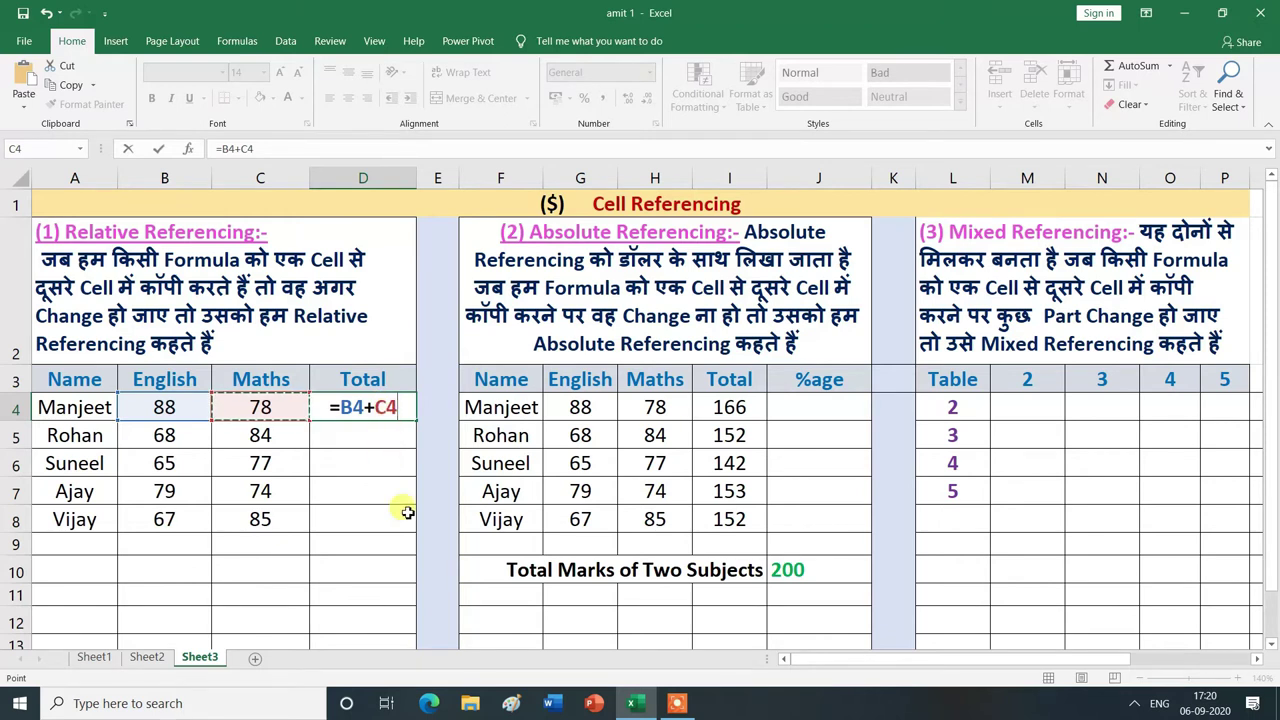
key("Return")
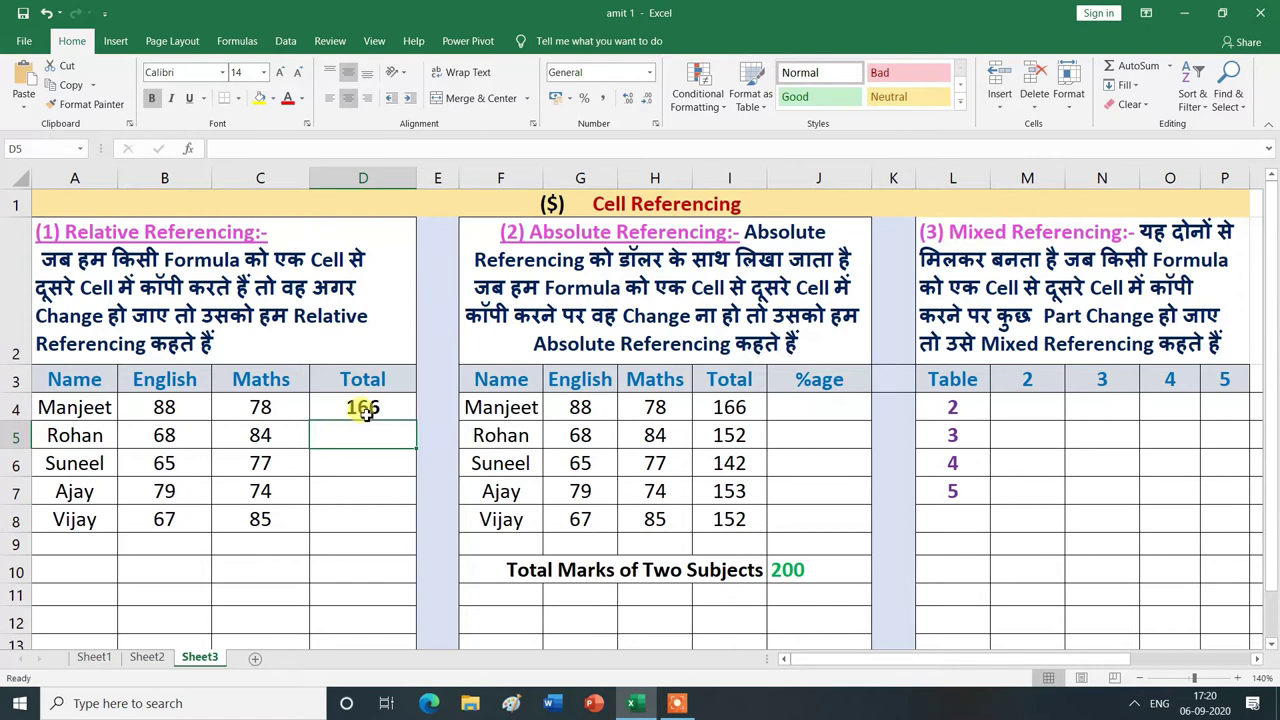
- Copy D4's formula down to D8, giving totals 152, 142, 153 and 152
left_click(341, 407)
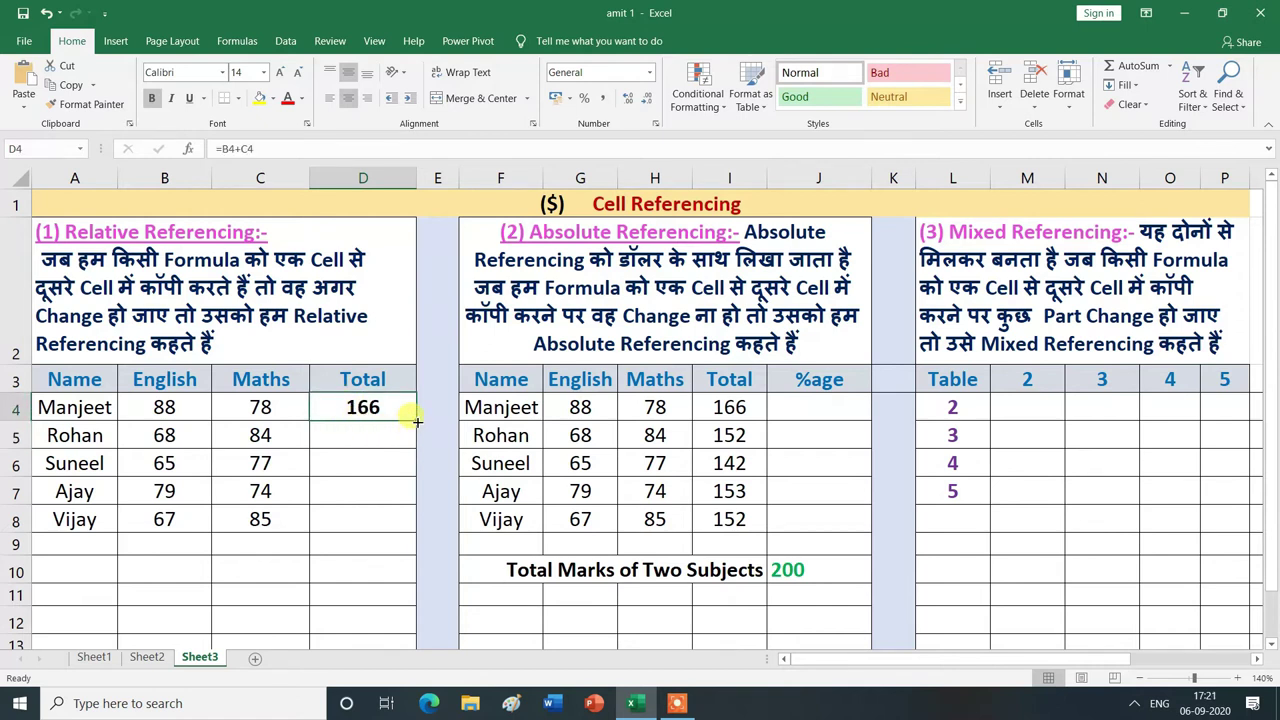
left_click_drag(417, 421, 370, 515)
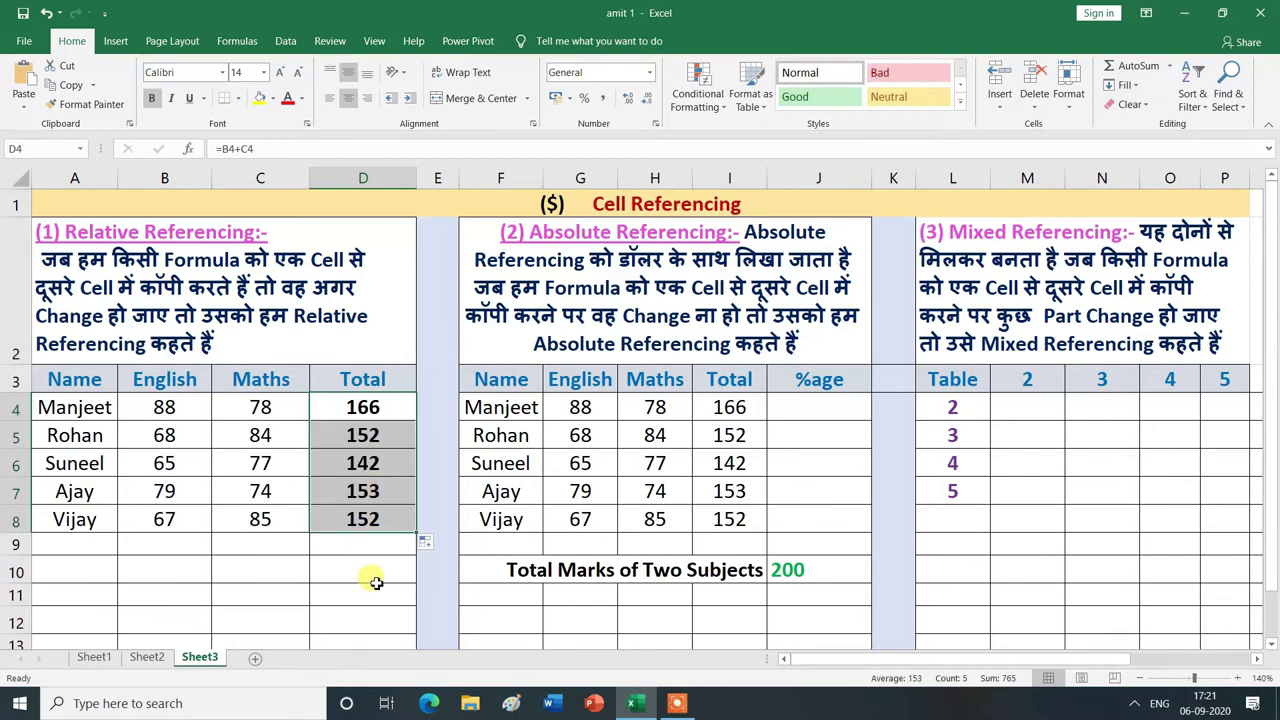
left_click(371, 580)
key("Up")
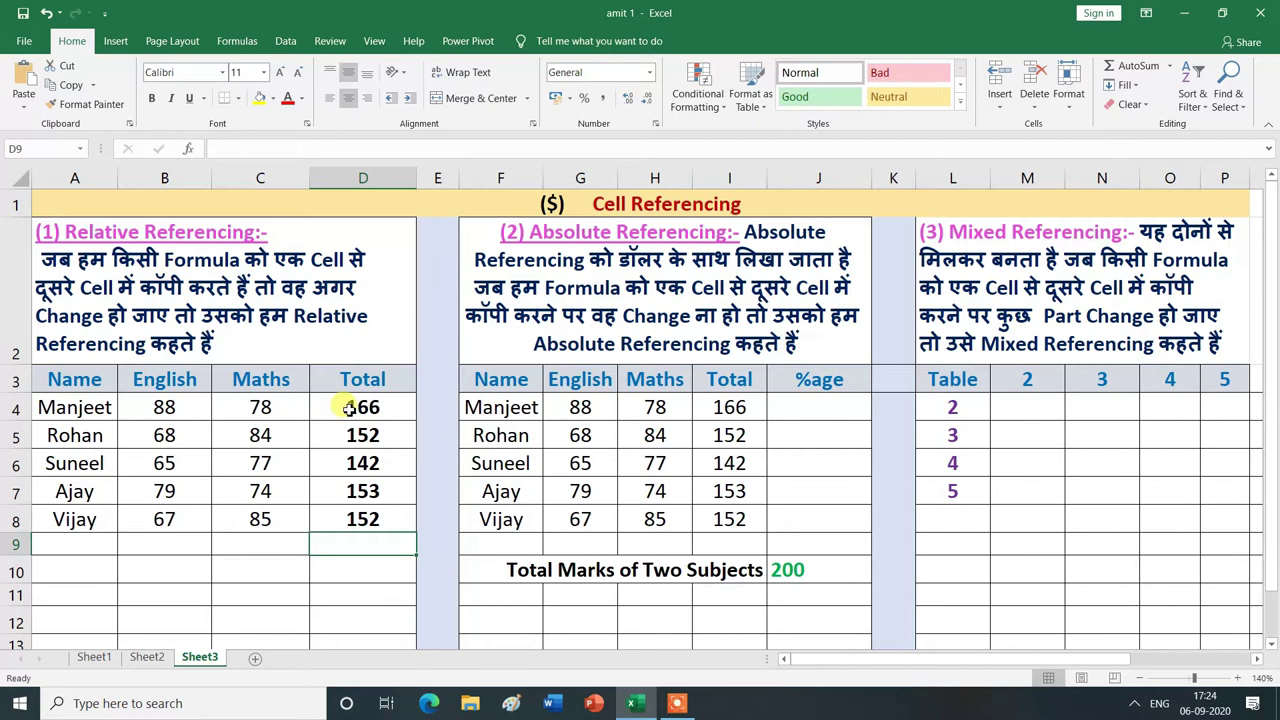
- Inspect the formulas in D4 through D8, confirming each adds its own row's B and C cells
double_click(347, 408)
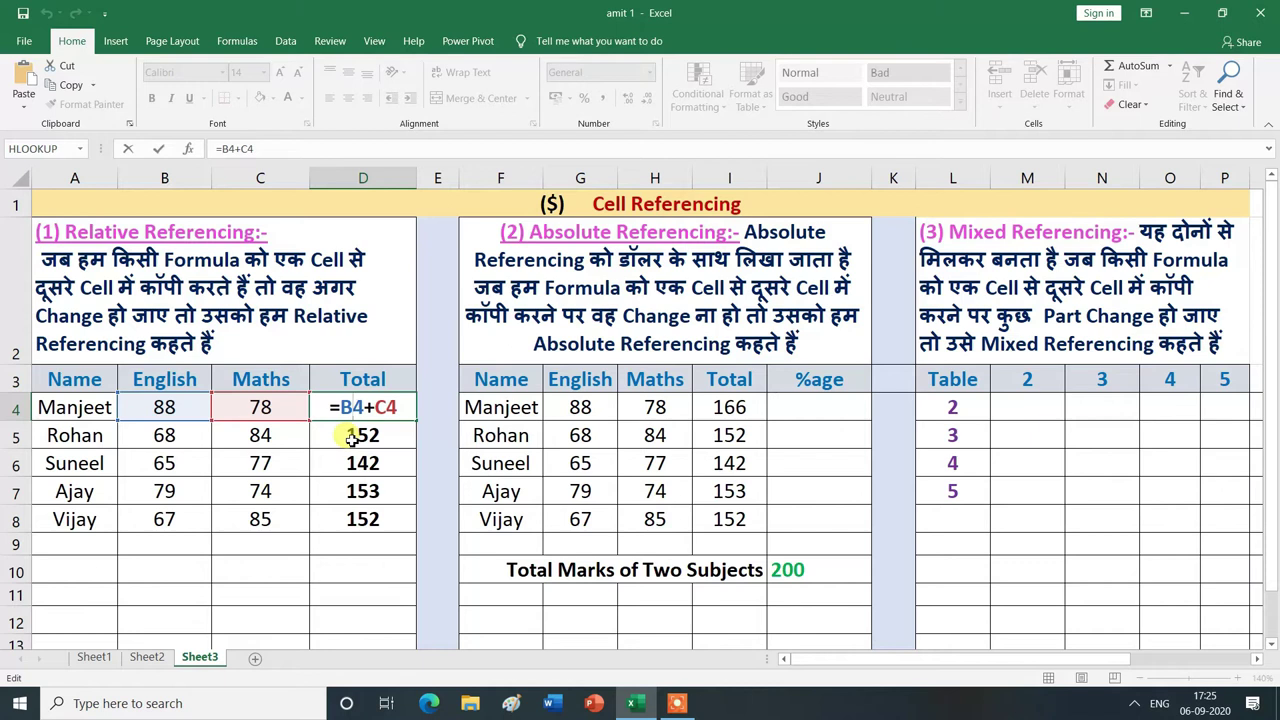
key("Escape")
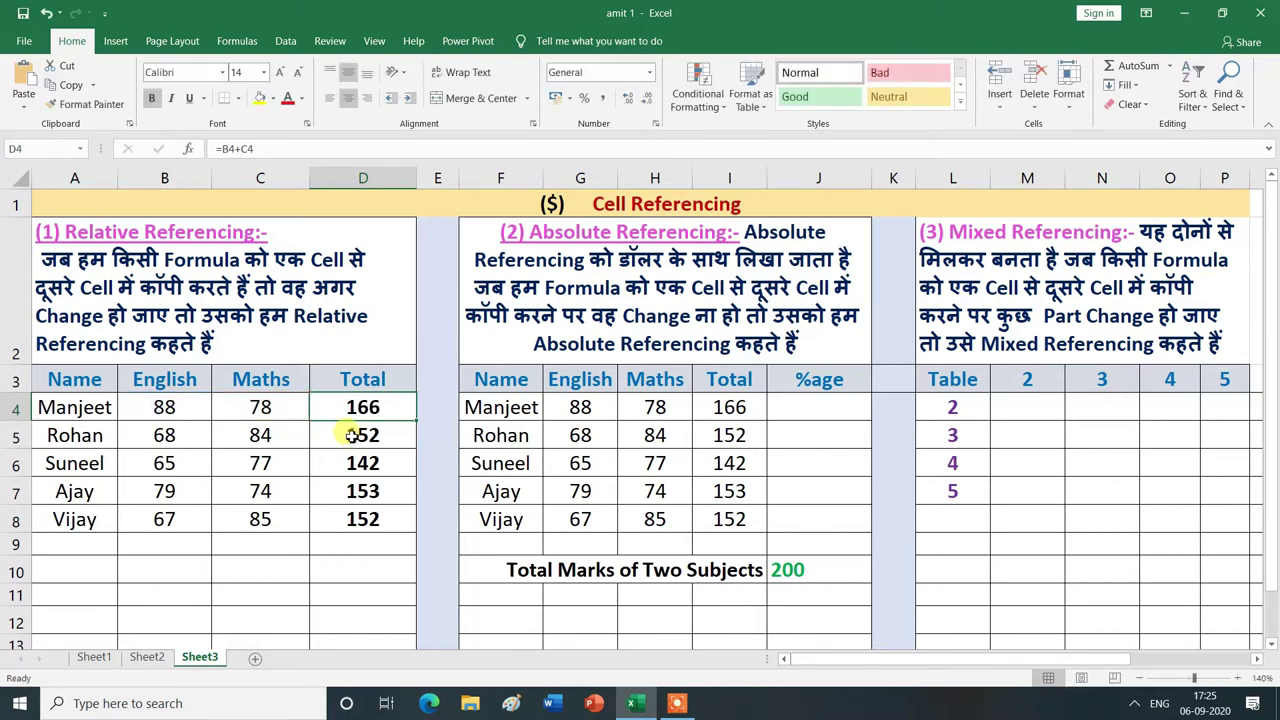
double_click(350, 435)
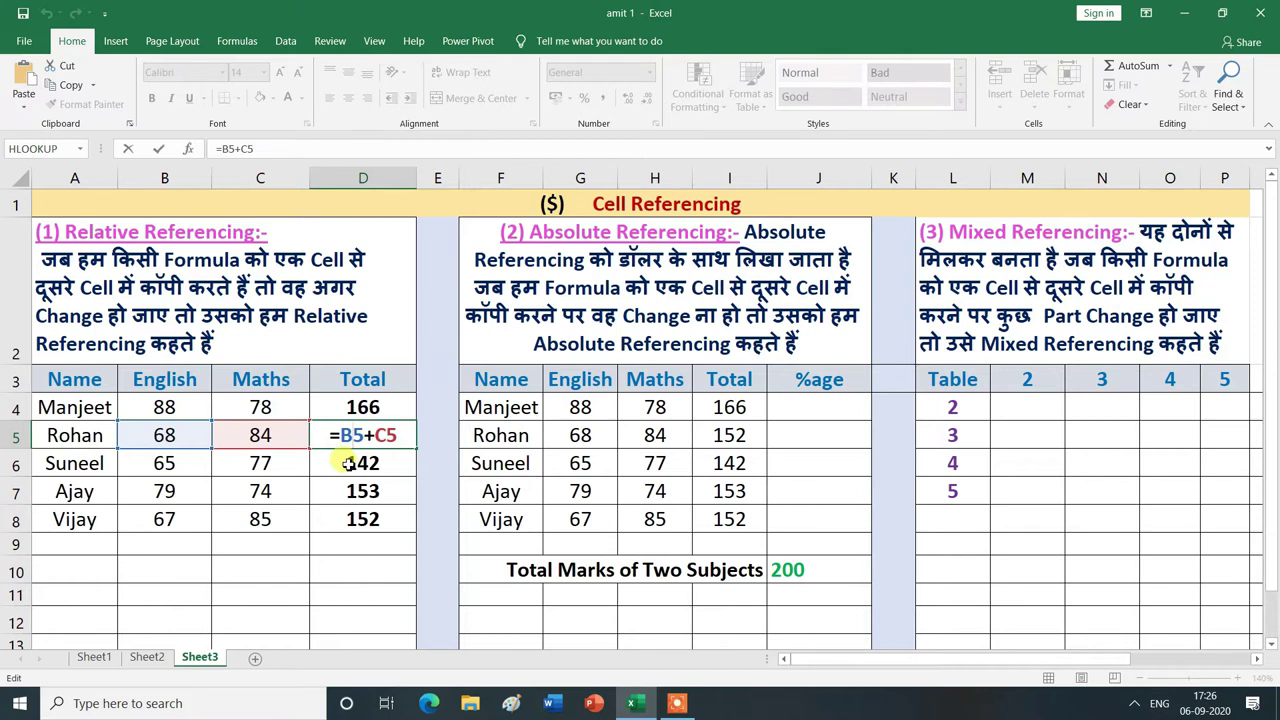
key("ctrl+Return")
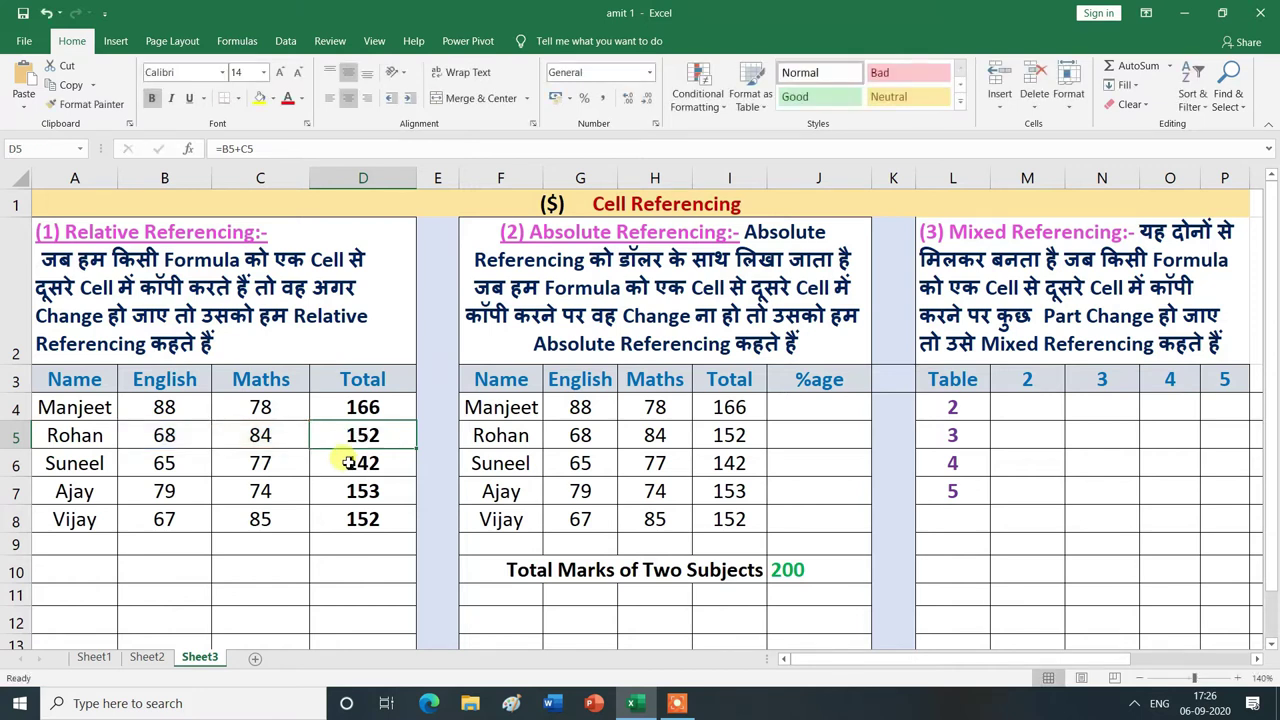
double_click(345, 463)
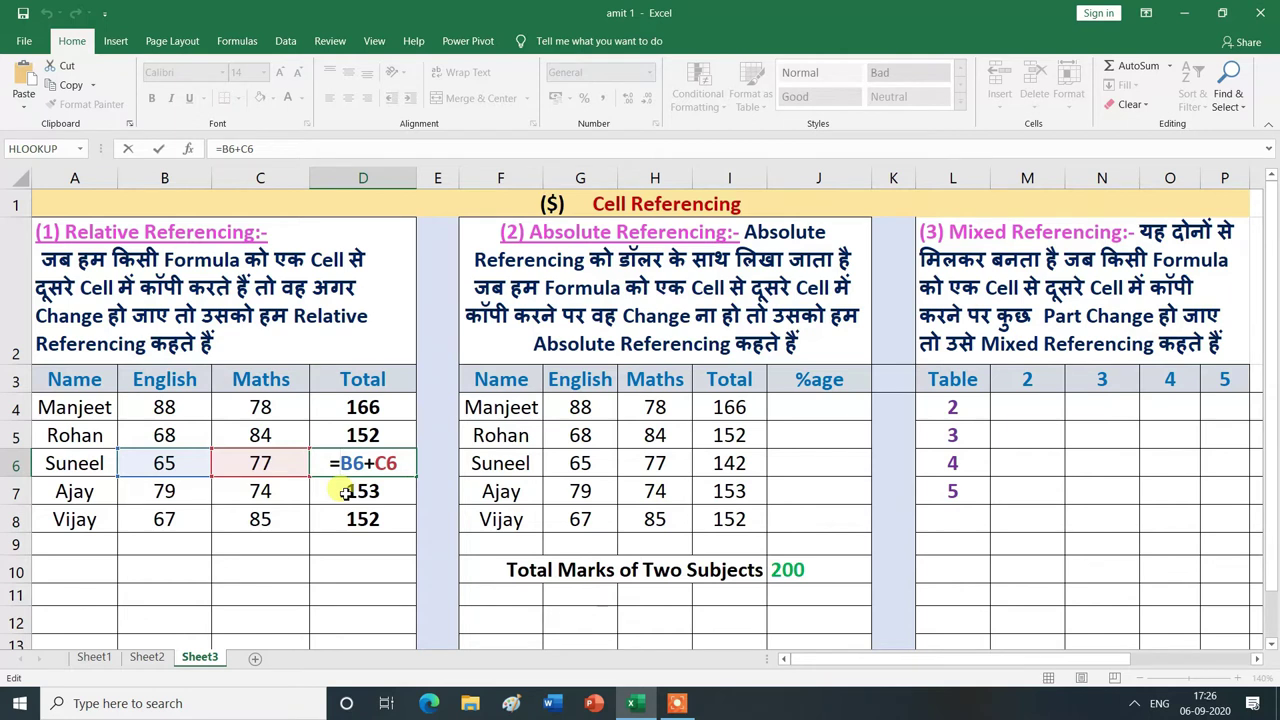
key("ctrl+Return")
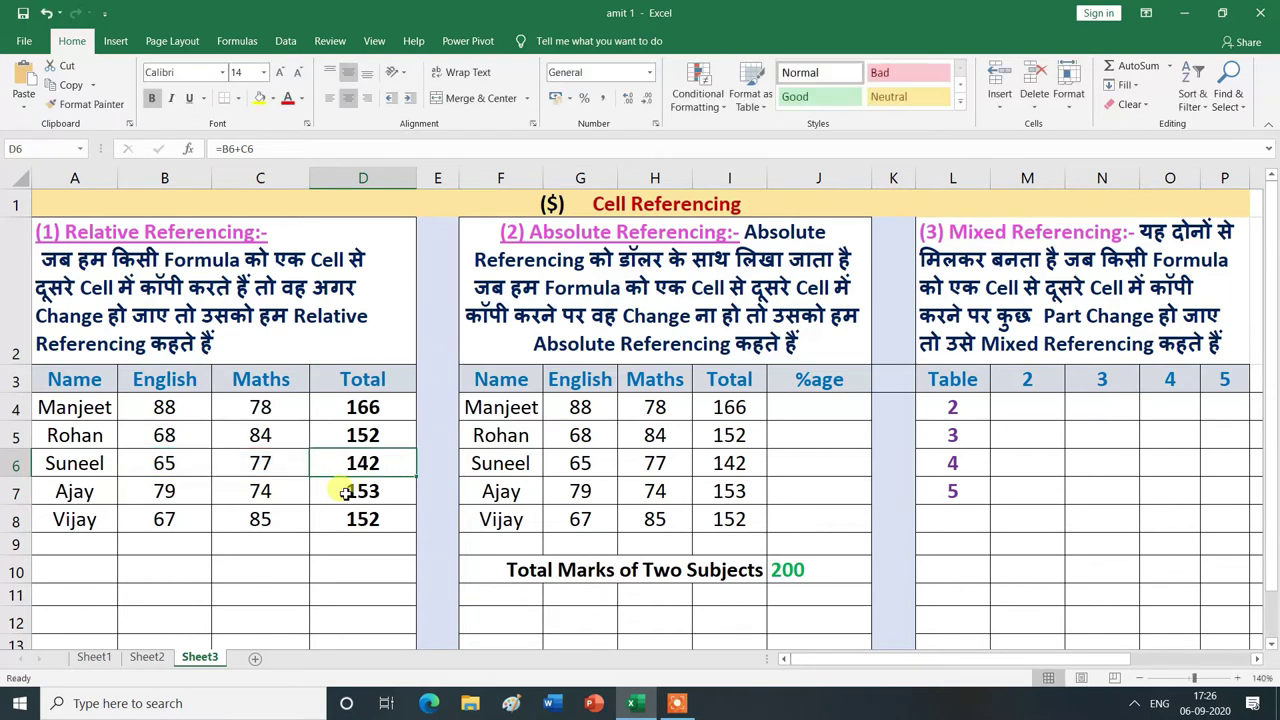
double_click(345, 490)
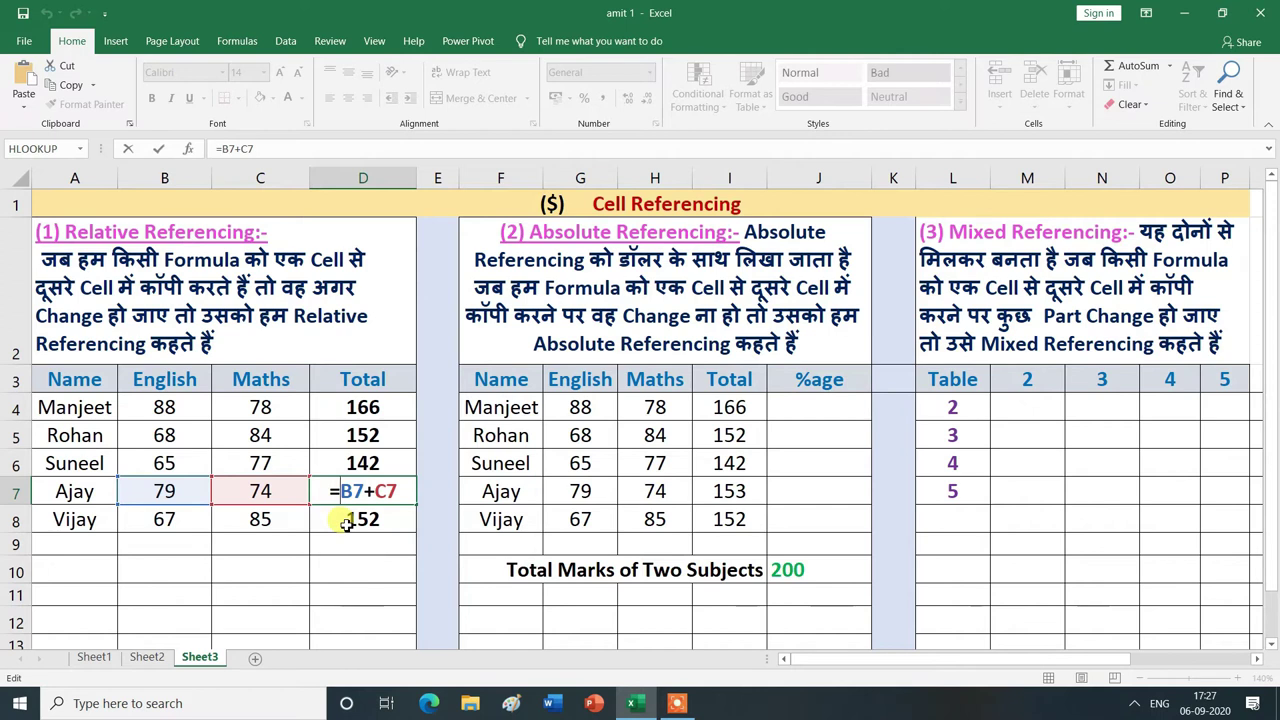
key("Escape")
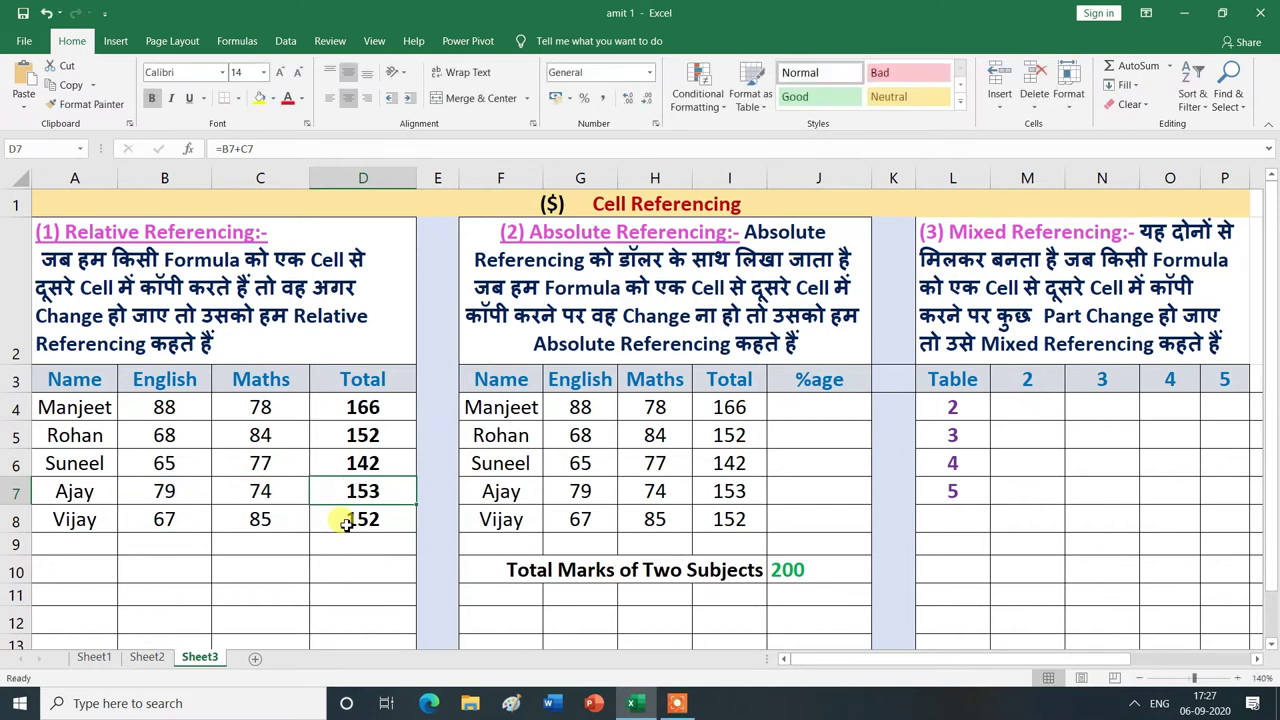
double_click(345, 524)
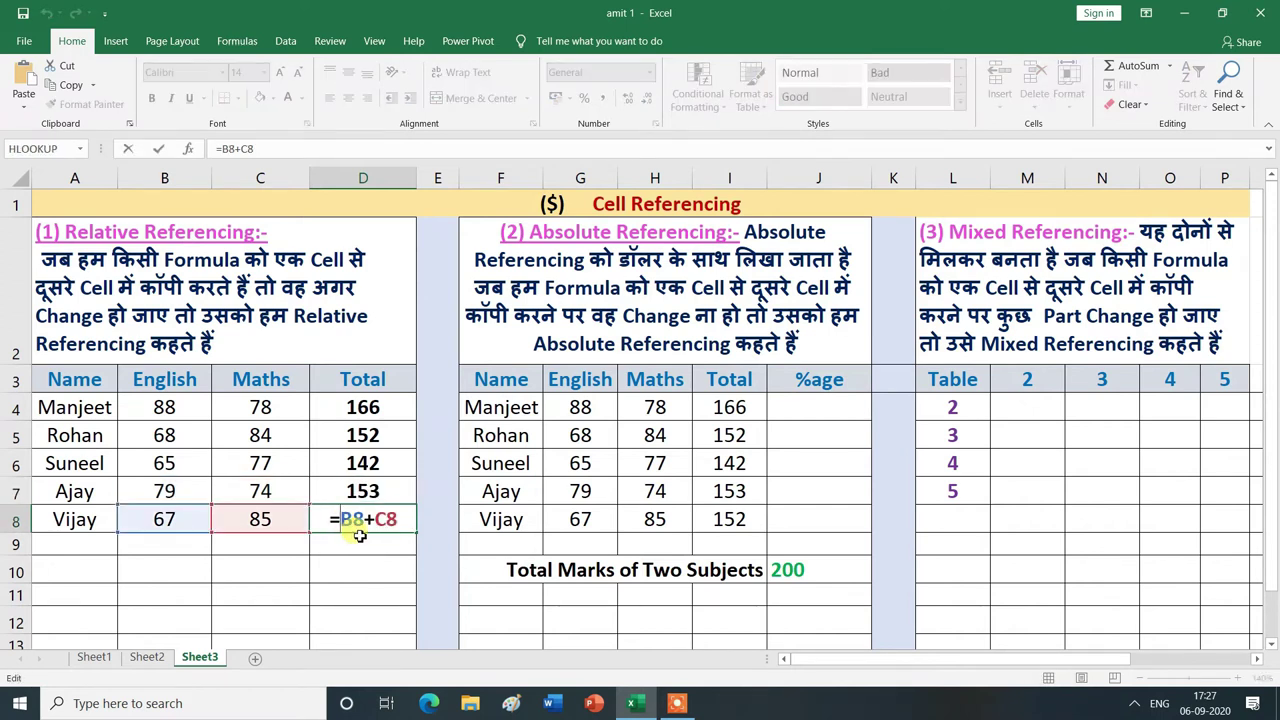
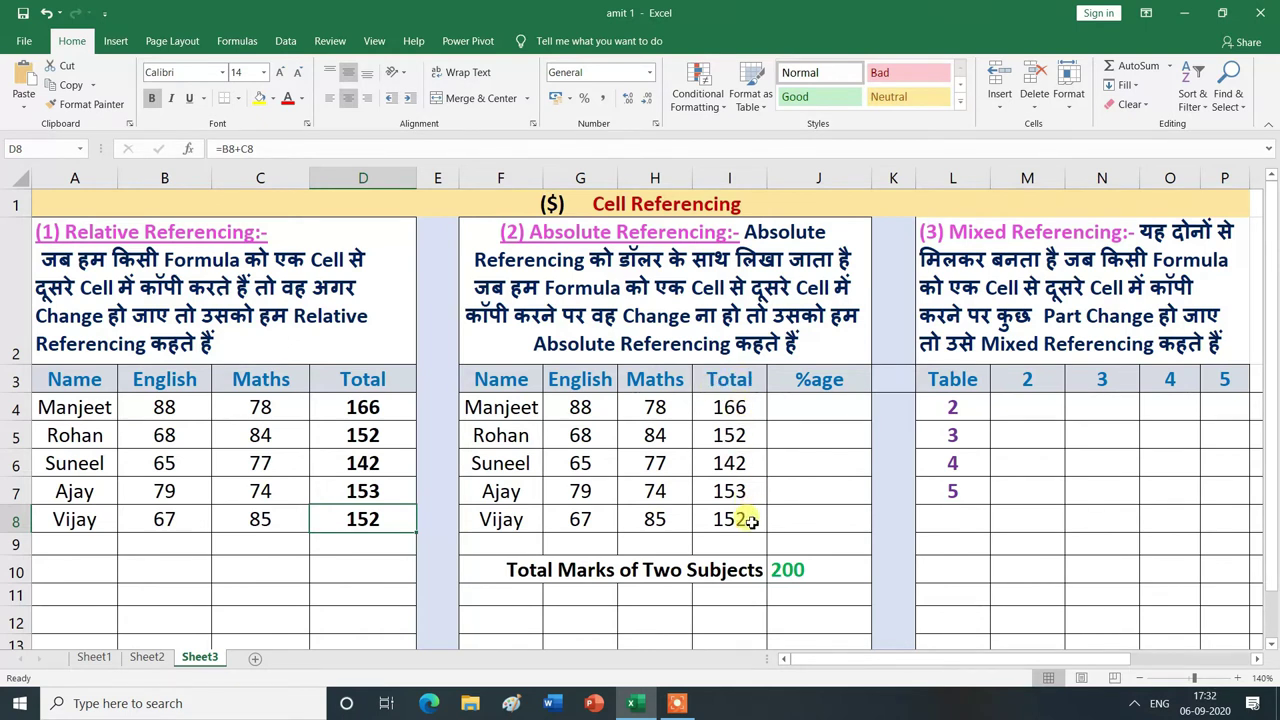
- Enter =I4/J10 in J4 so the first student's percentage shows 83%
left_click(818, 410)
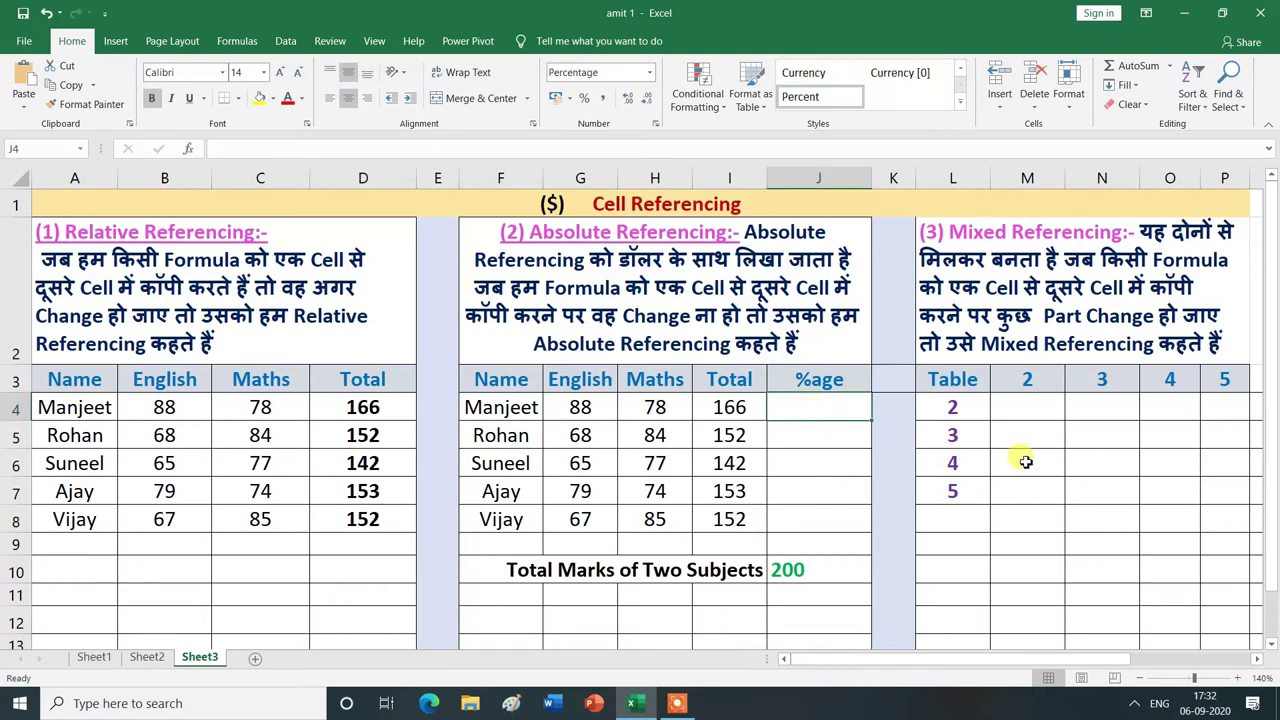
type("=")
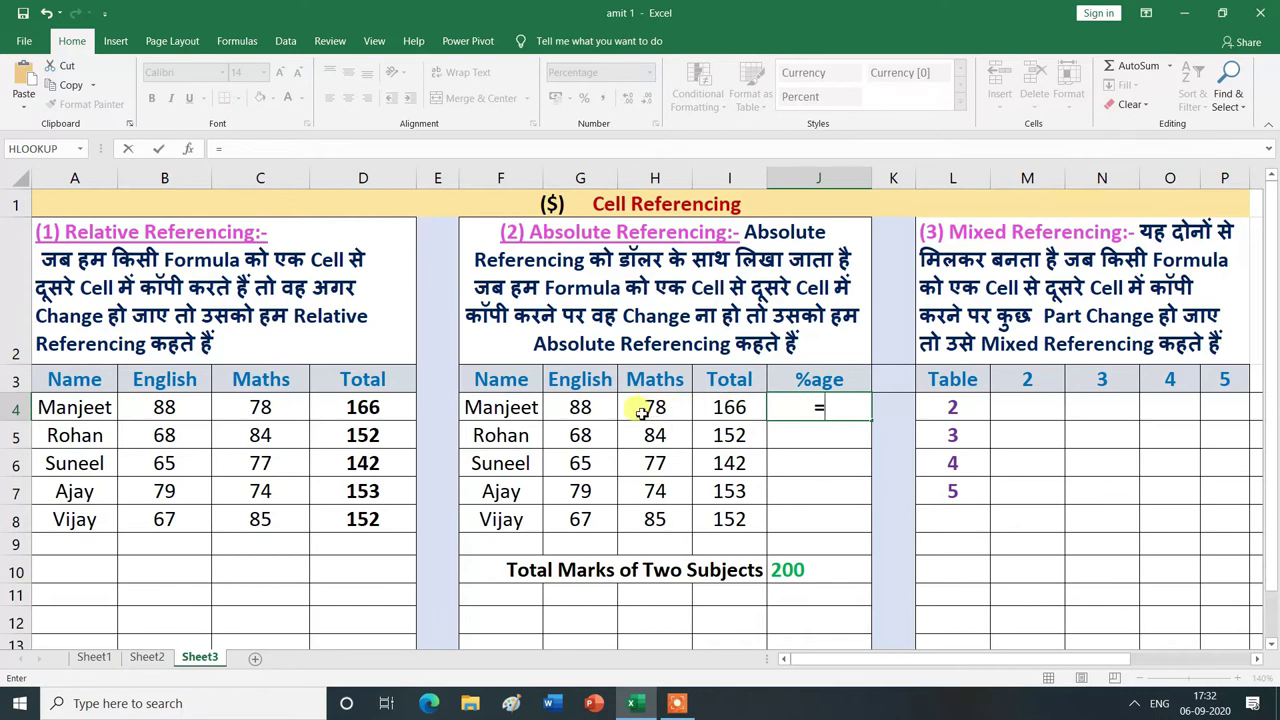
left_click(730, 407)
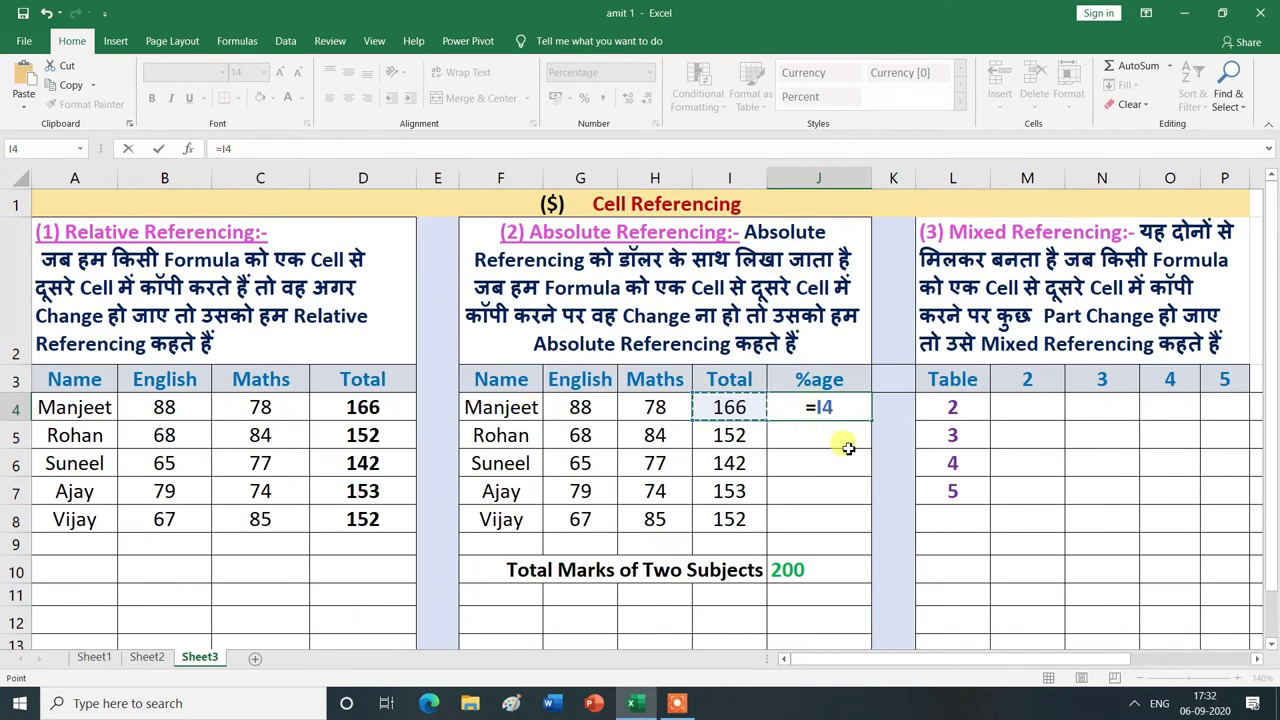
type("/")
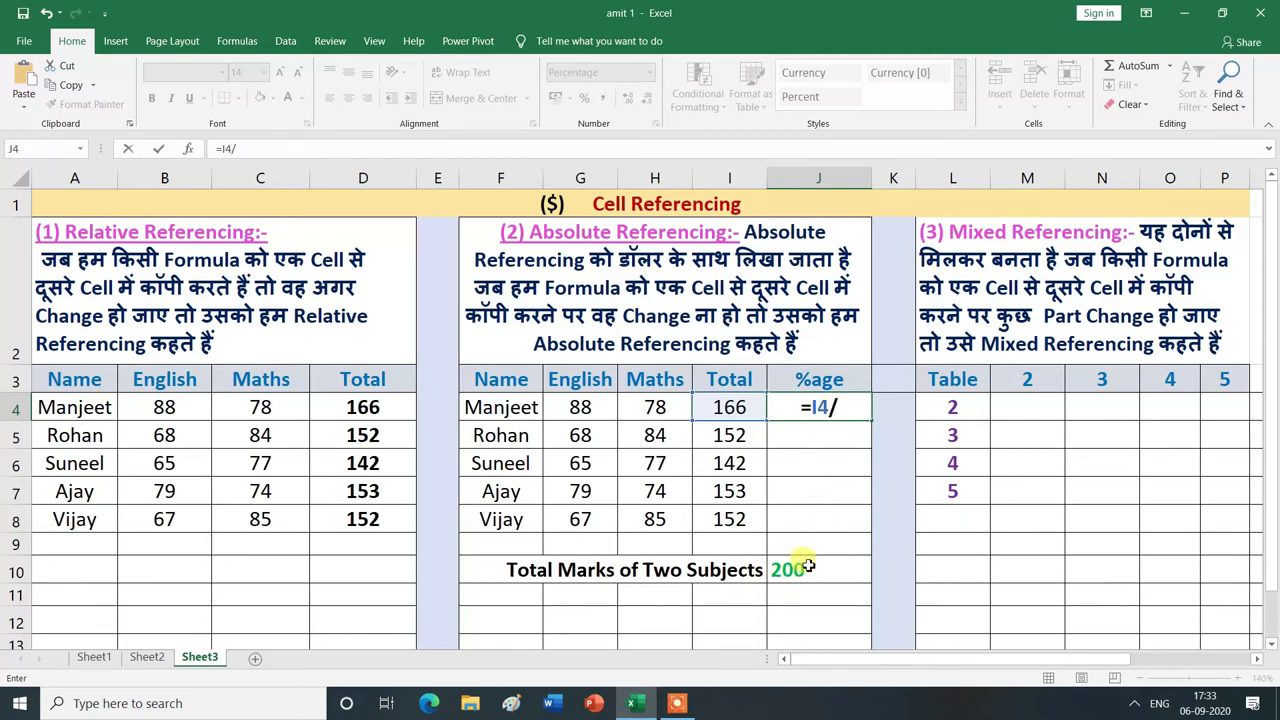
left_click(807, 572)
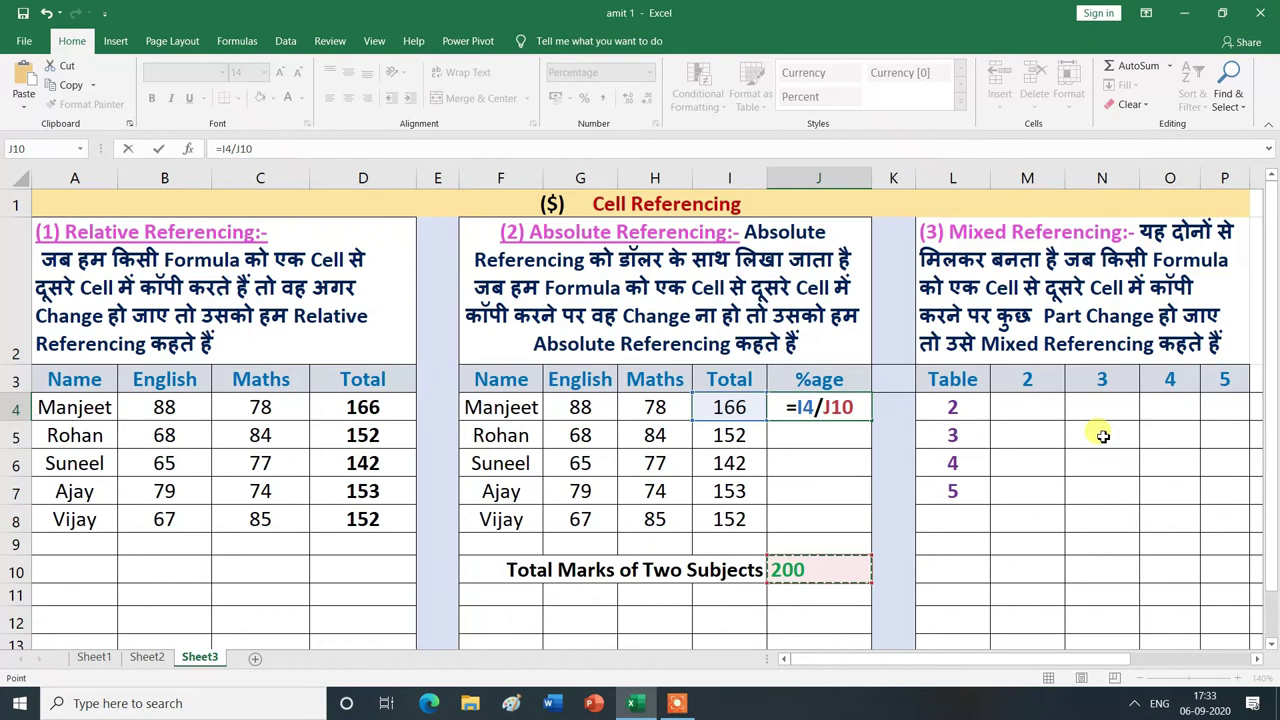
key("Return")
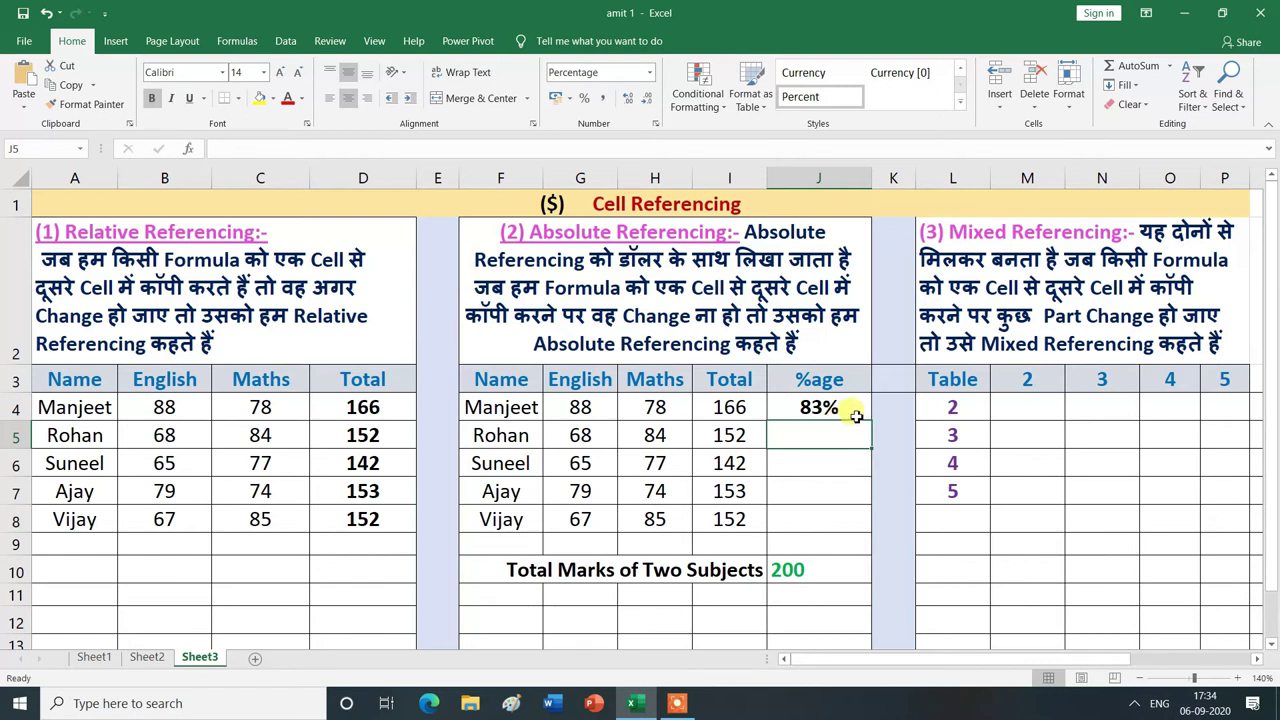
- Fill J4's formula down to J8, giving #DIV/0! in J5:J8, then reopen J4's formula
left_click(856, 408)
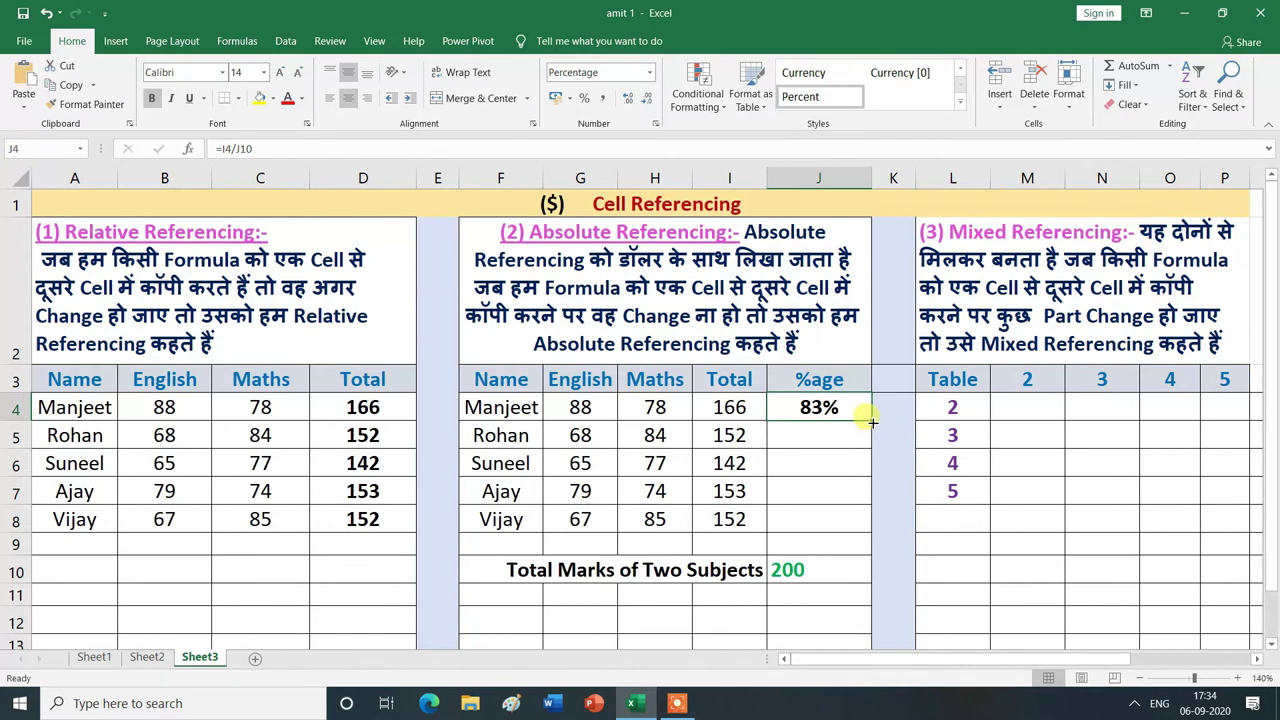
left_click_drag(872, 422, 856, 520)
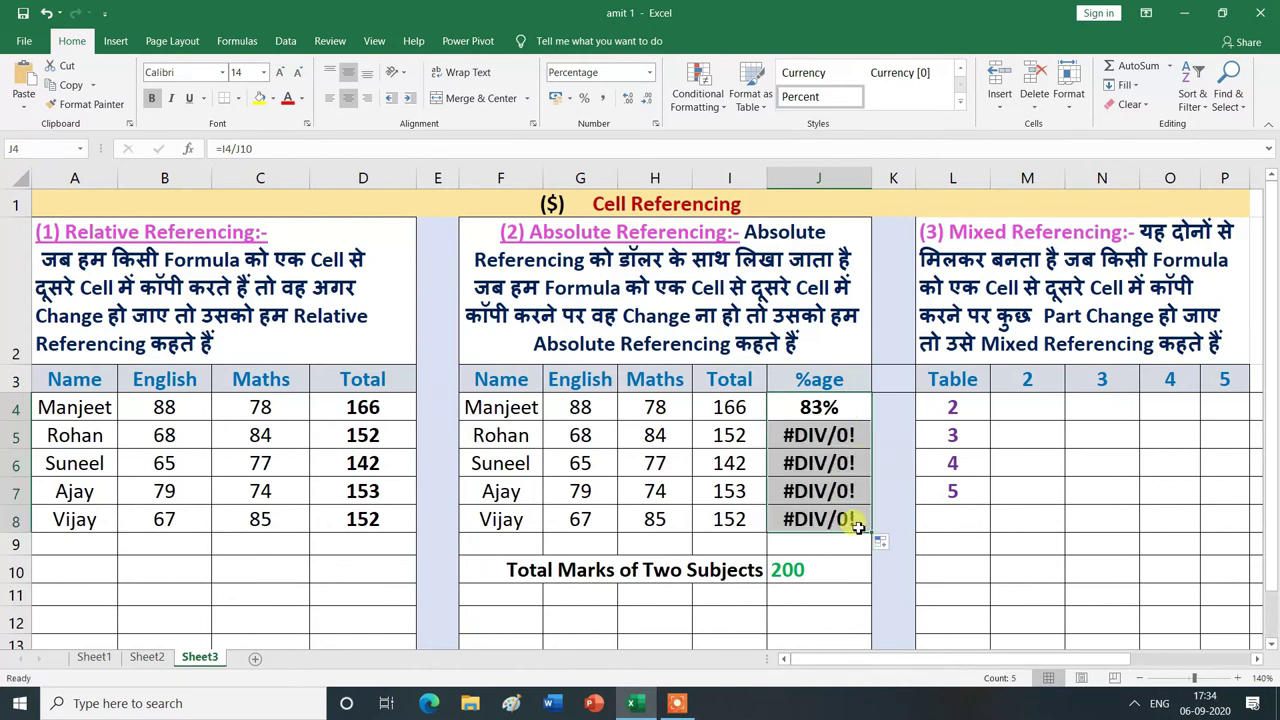
left_click(847, 596)
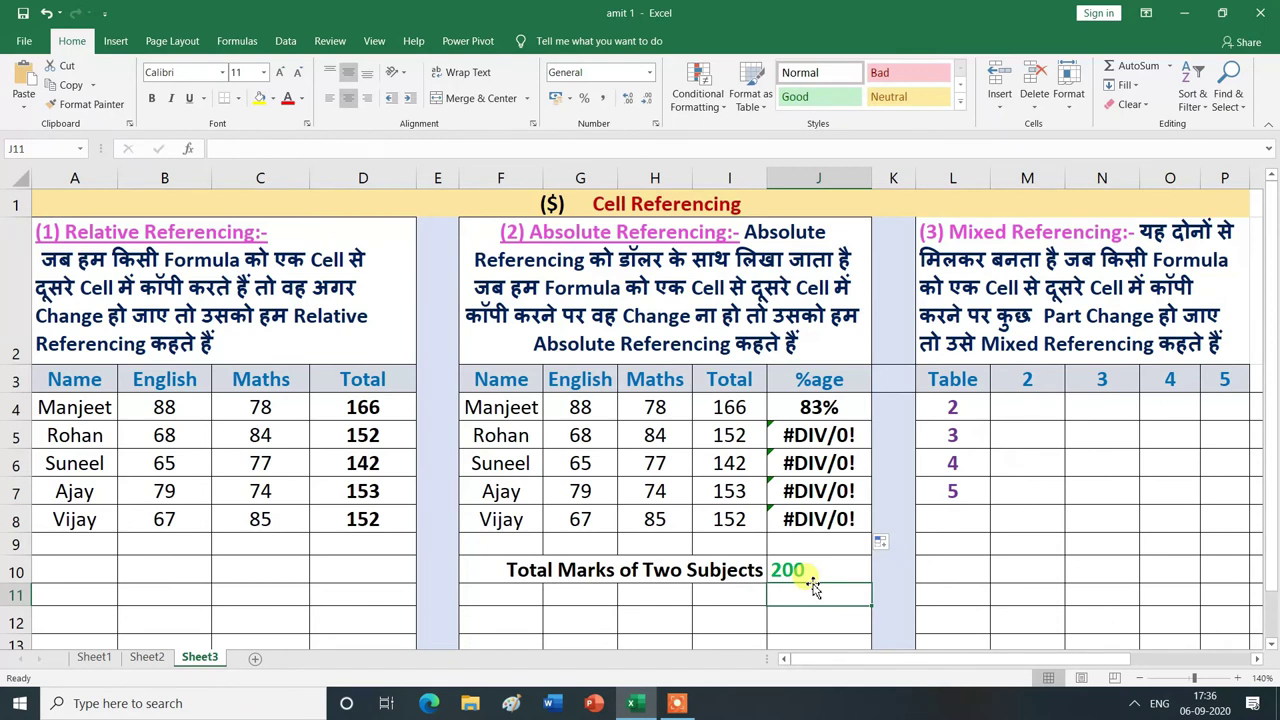
double_click(797, 406)
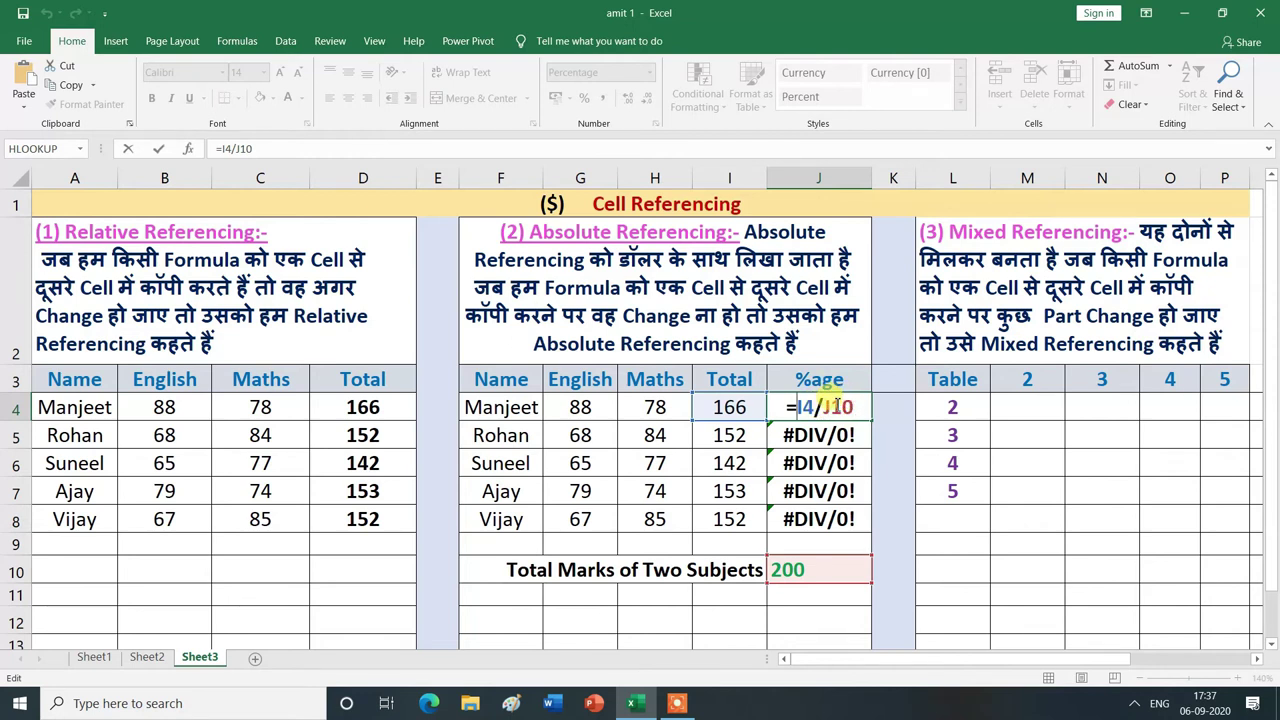
- Cycle the J10 divisor in J4's formula with F4 through $J$10 to J$10
left_click(860, 407)
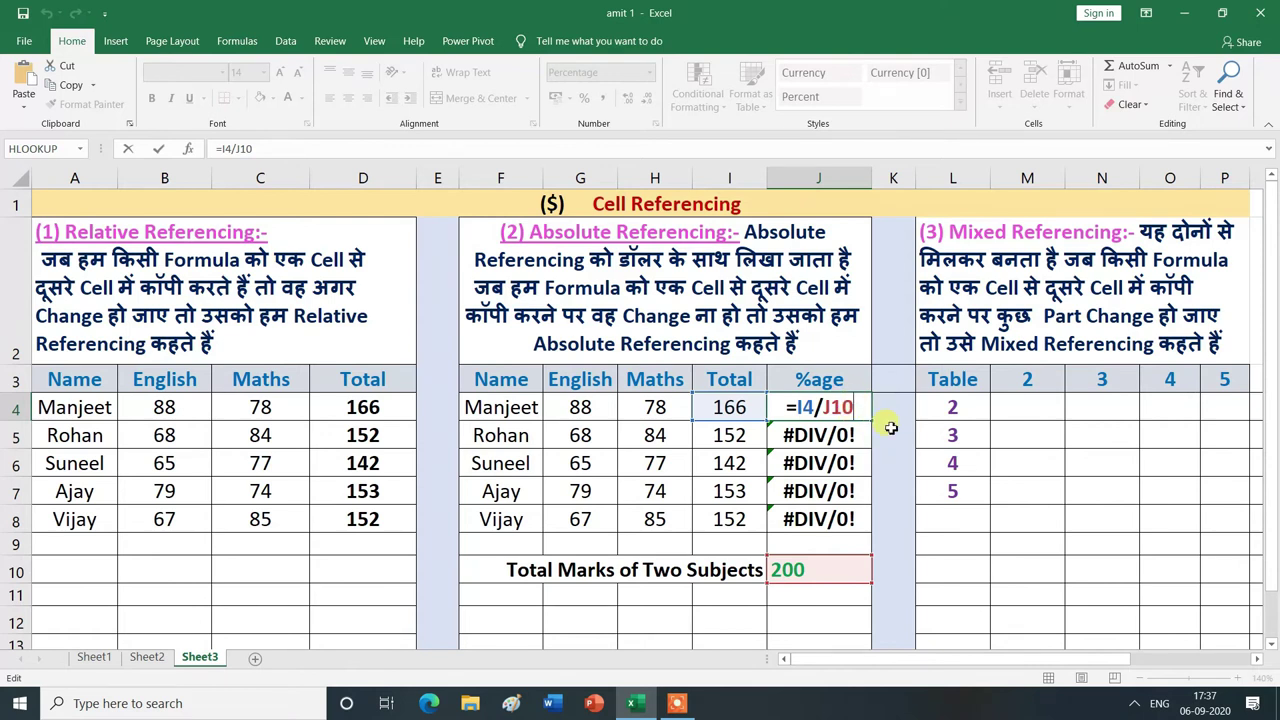
key("F4")
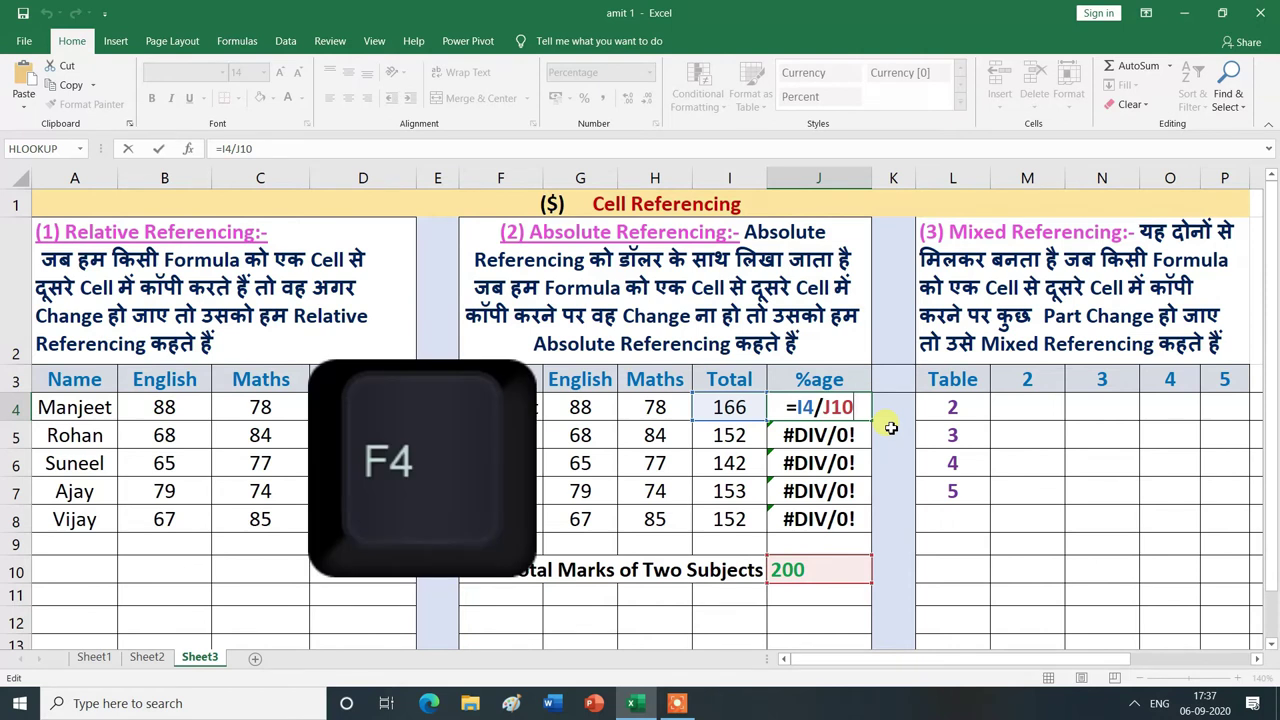
key("F4")
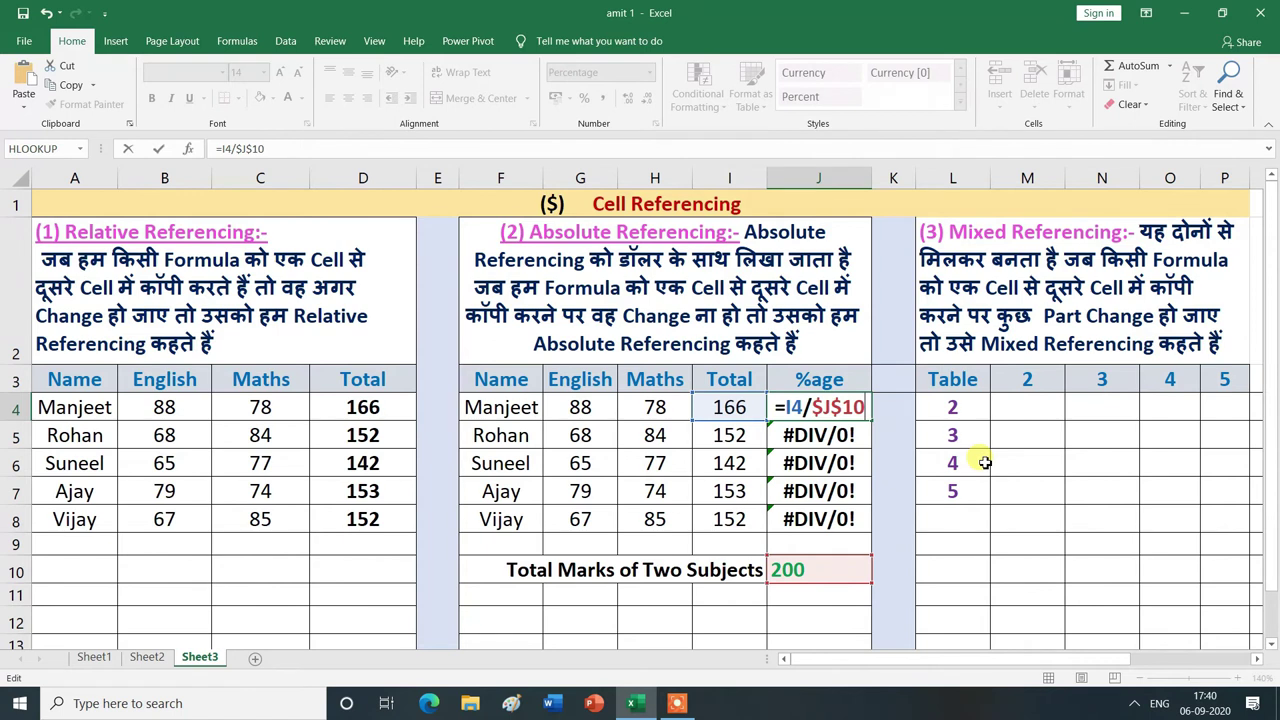
key("F4")
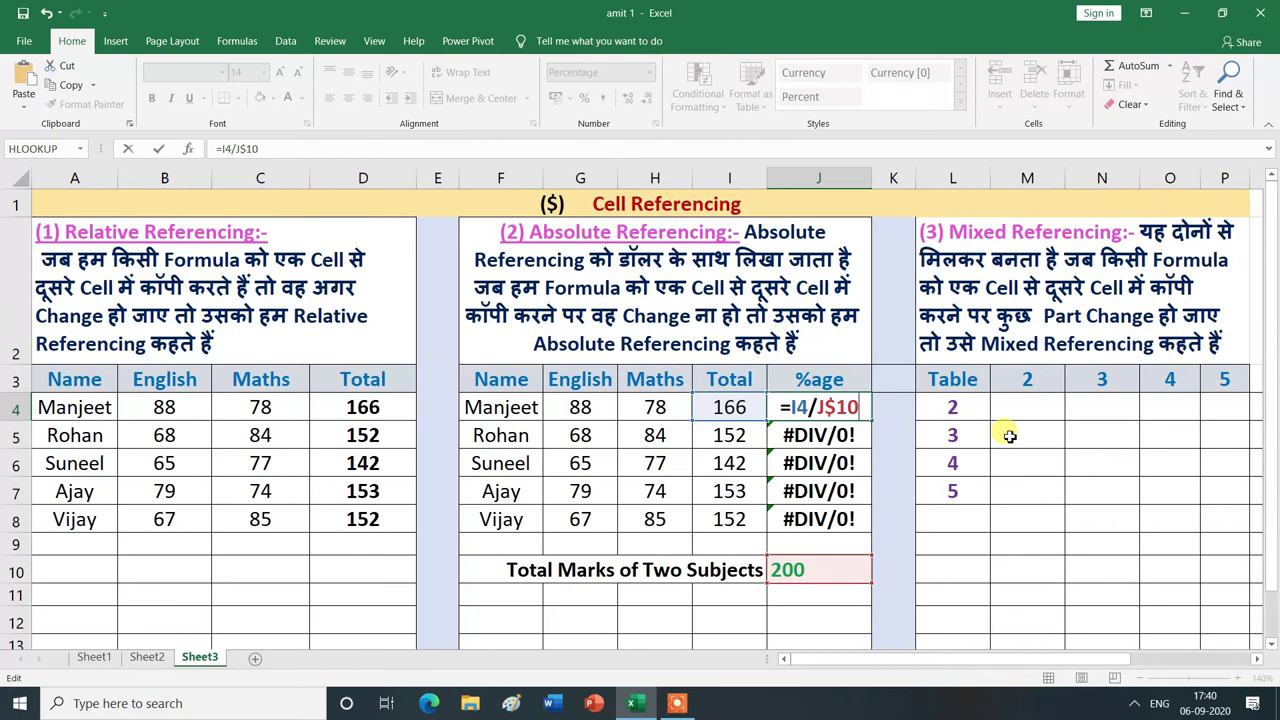
- Cycle the divisor with F4 through $J10 and J10 back to fully absolute $J$10
key("F4")
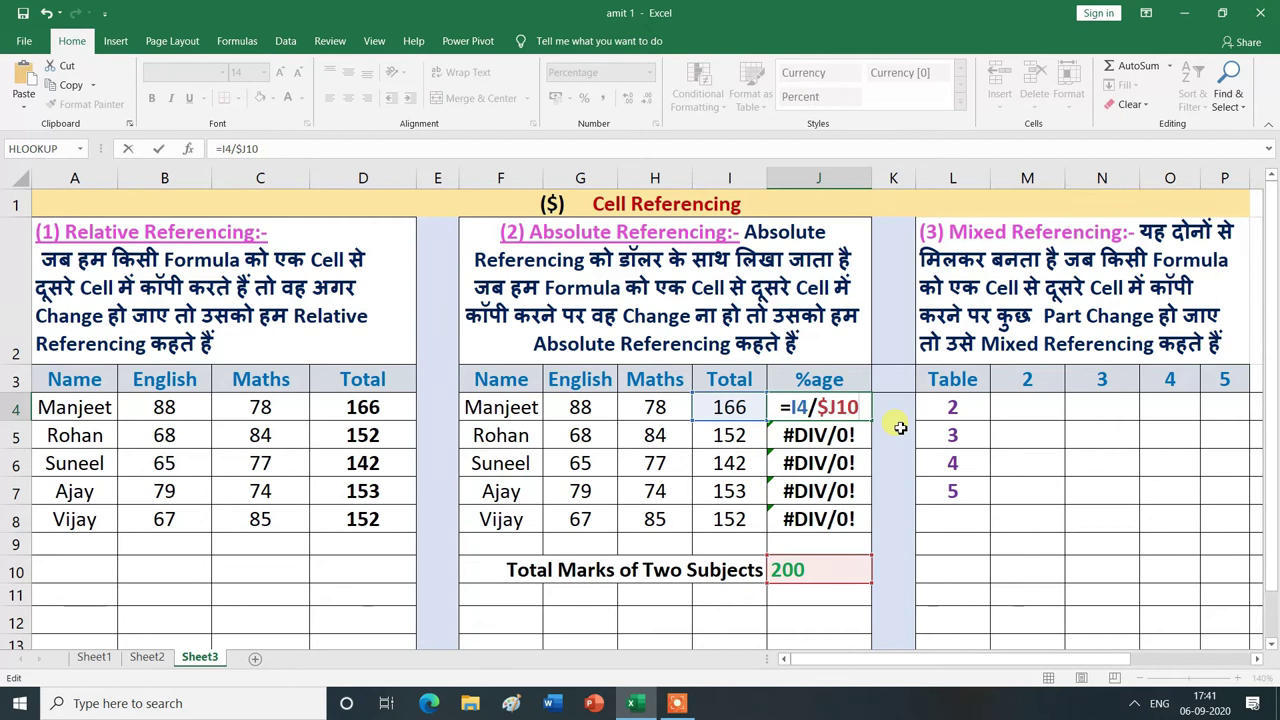
key("F4")
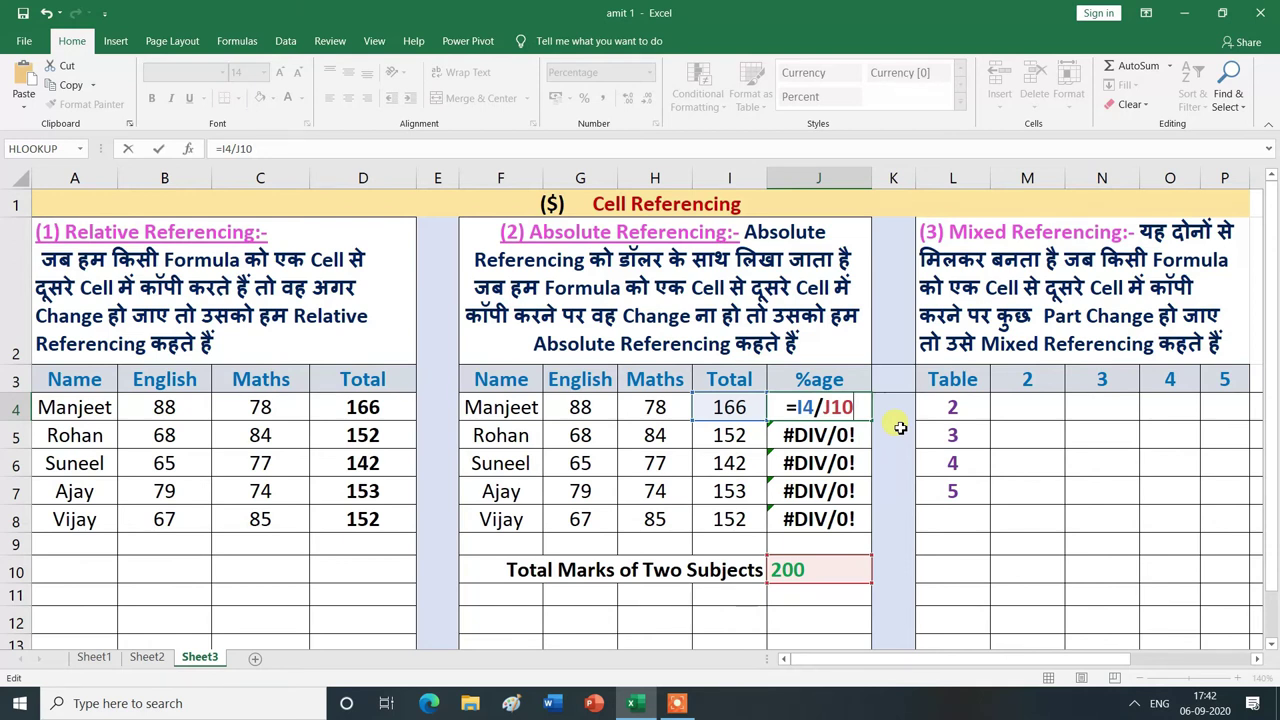
key("F4")
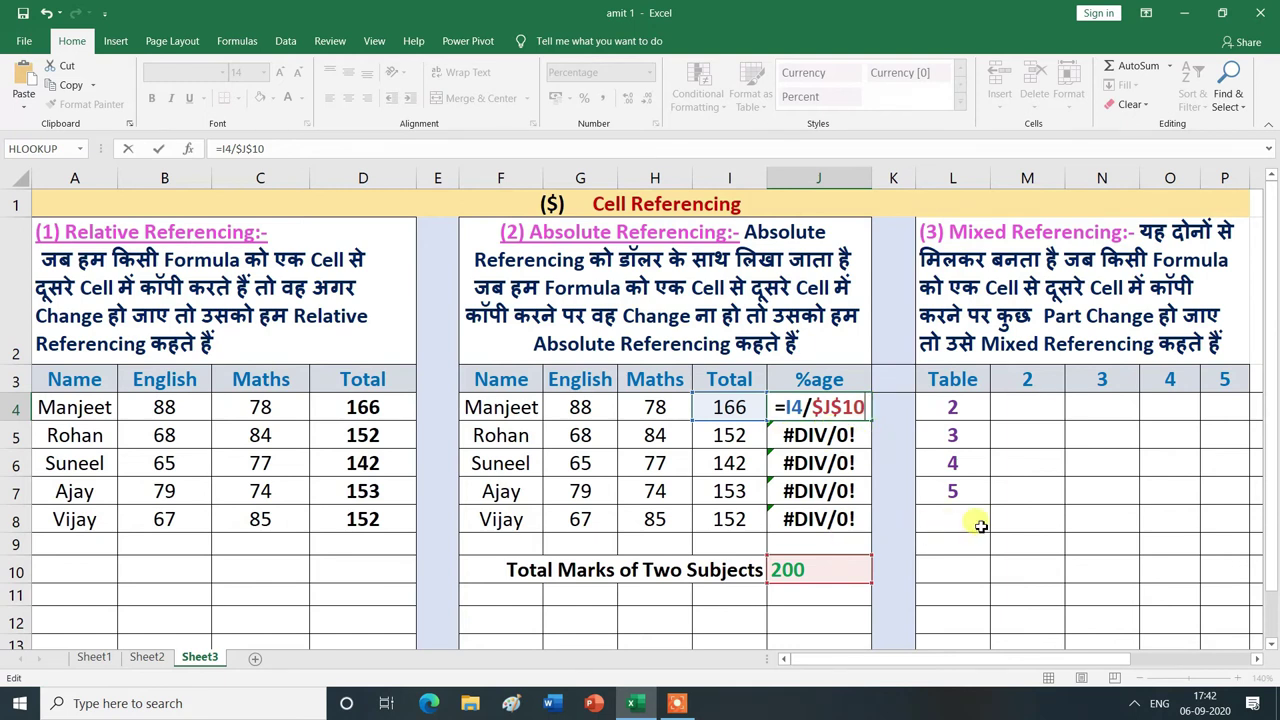
- Commit =I4/$J$10 and fill it to J8, showing 83%, 76%, 71%, 77% and 76%
key("Return")
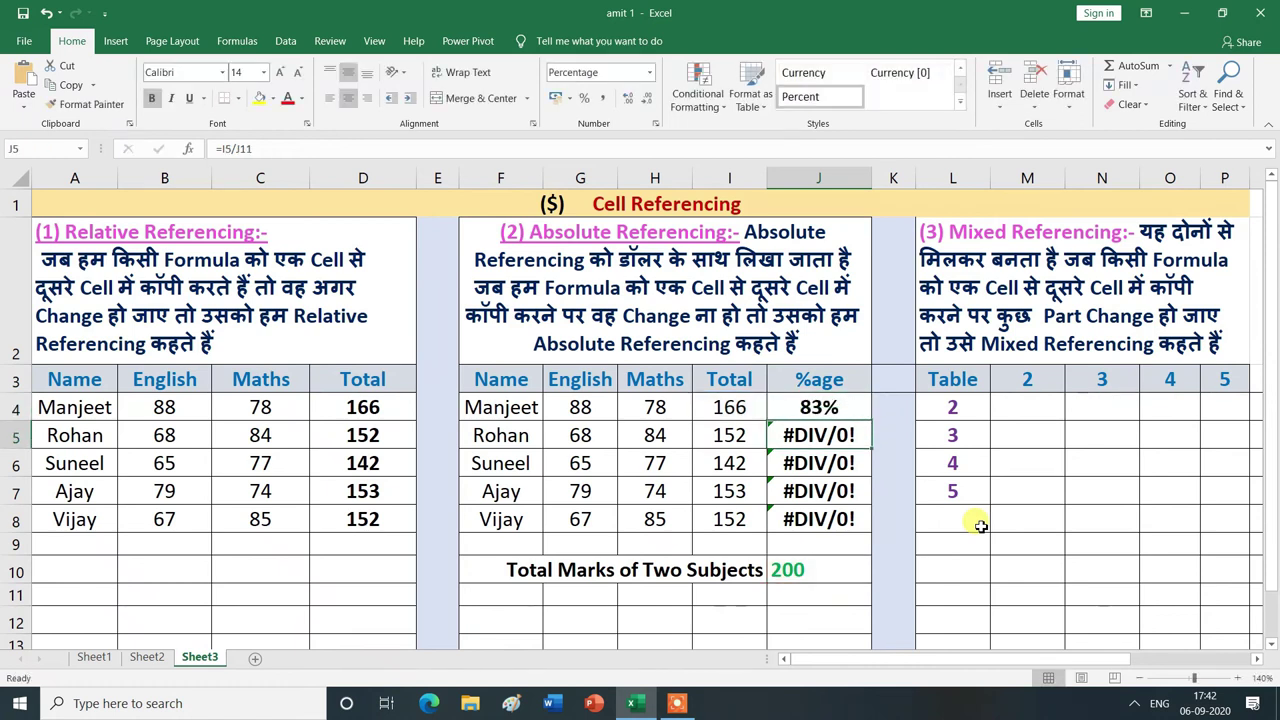
left_click(856, 412)
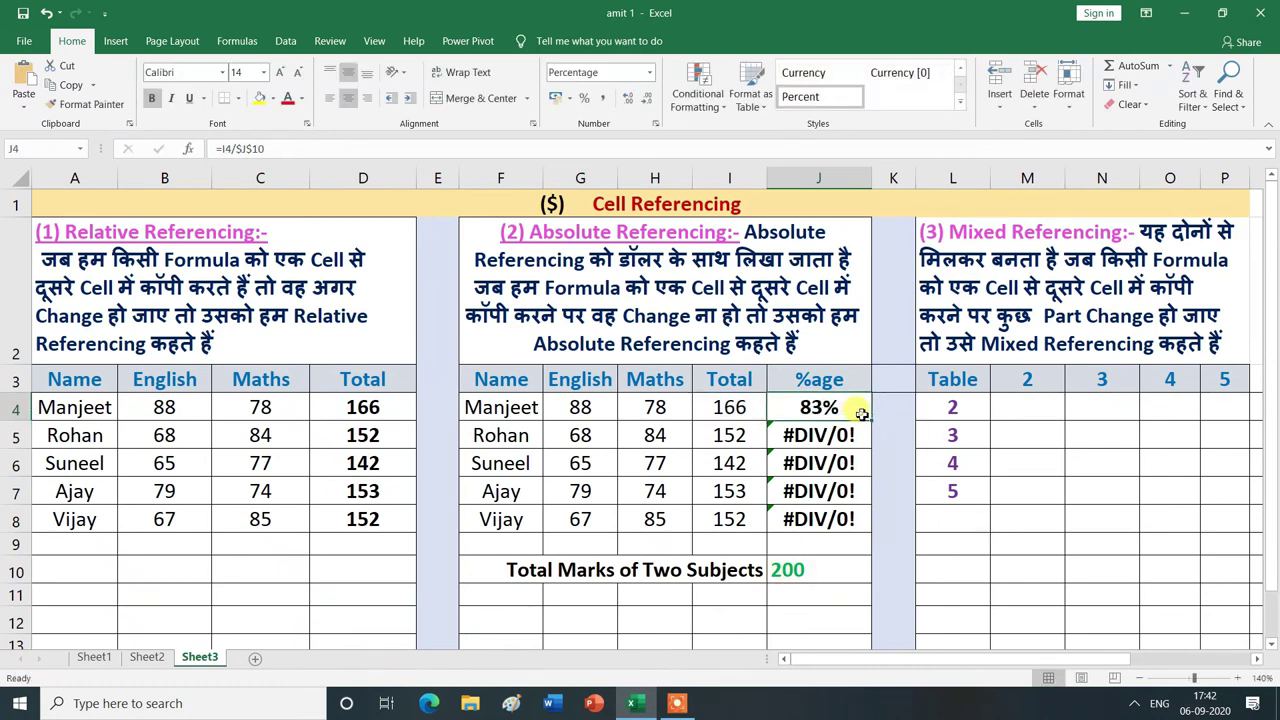
left_click_drag(871, 421, 868, 532)
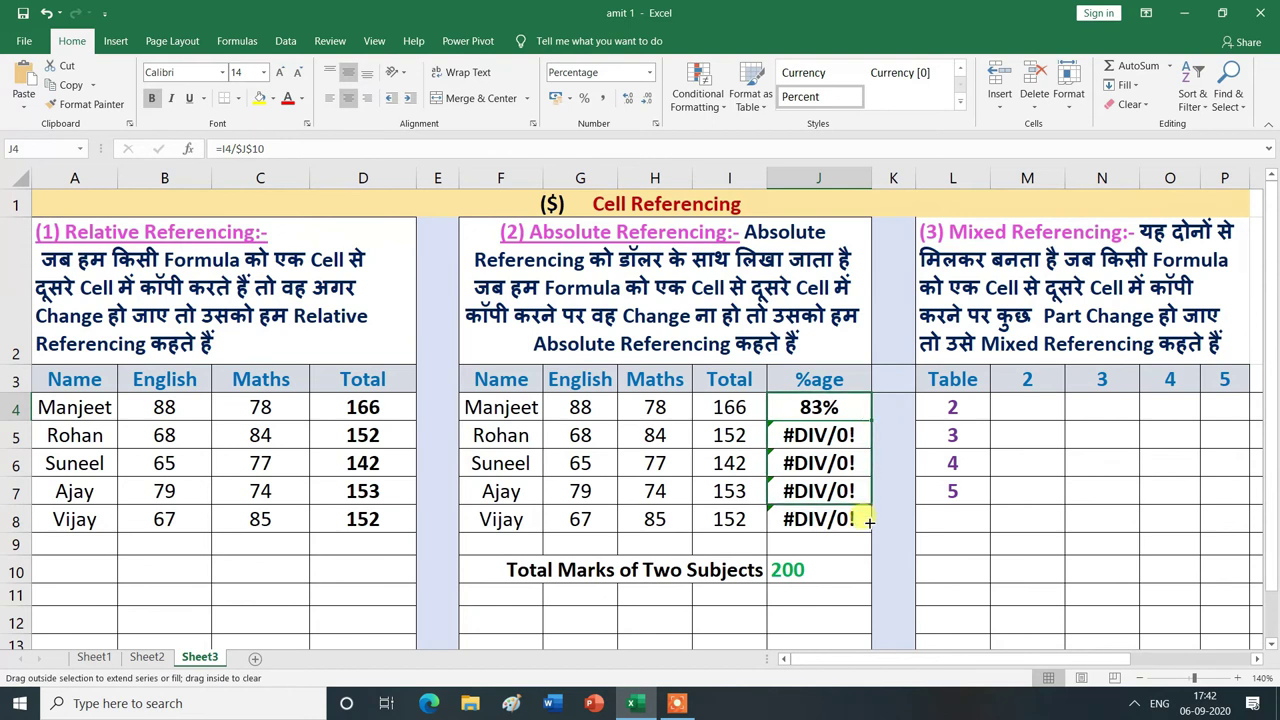
left_click(851, 623)
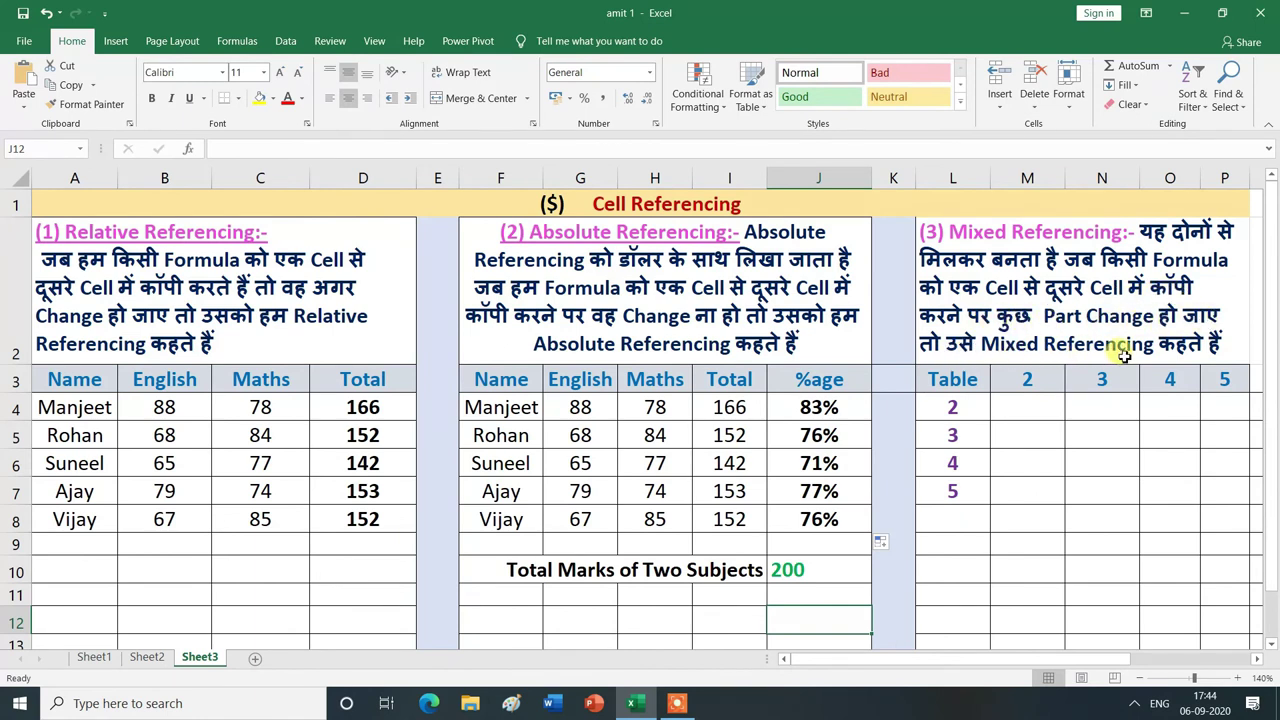
left_click(1102, 491)
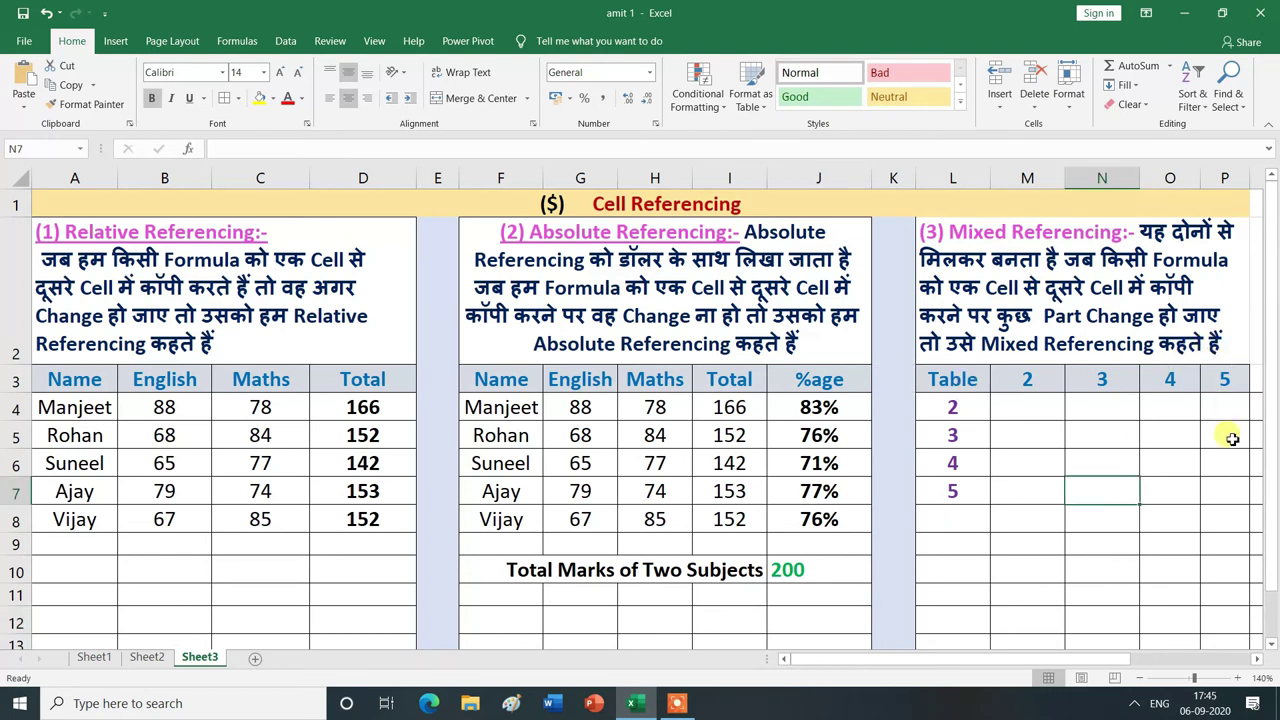
- Enter =L4*M3 in M4 so it shows 4 for 2 × 2
left_click(1023, 409)
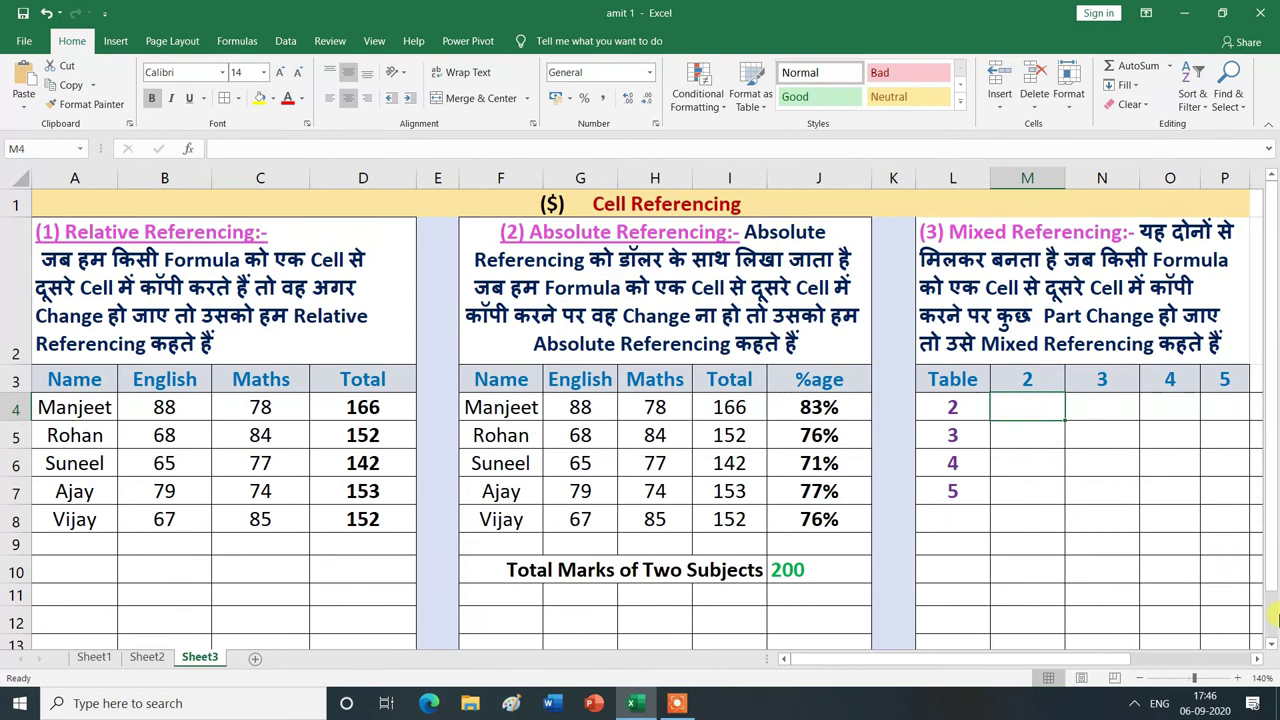
type("=")
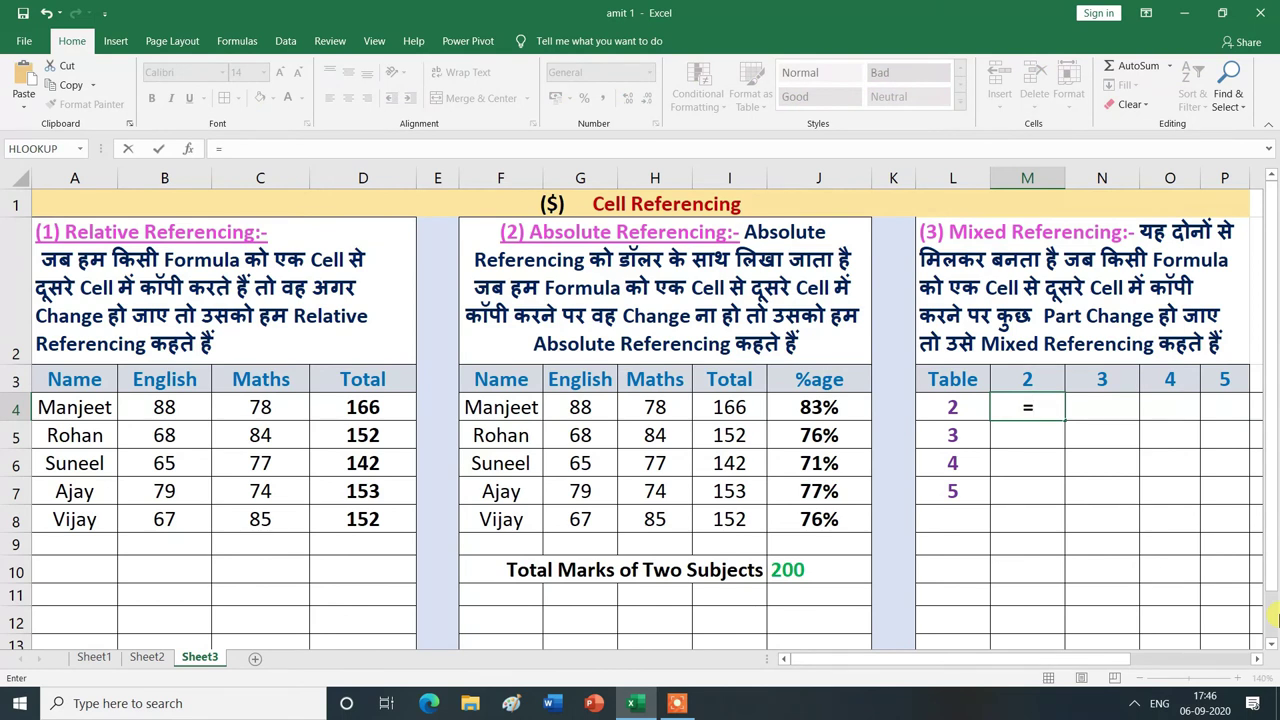
left_click(960, 409)
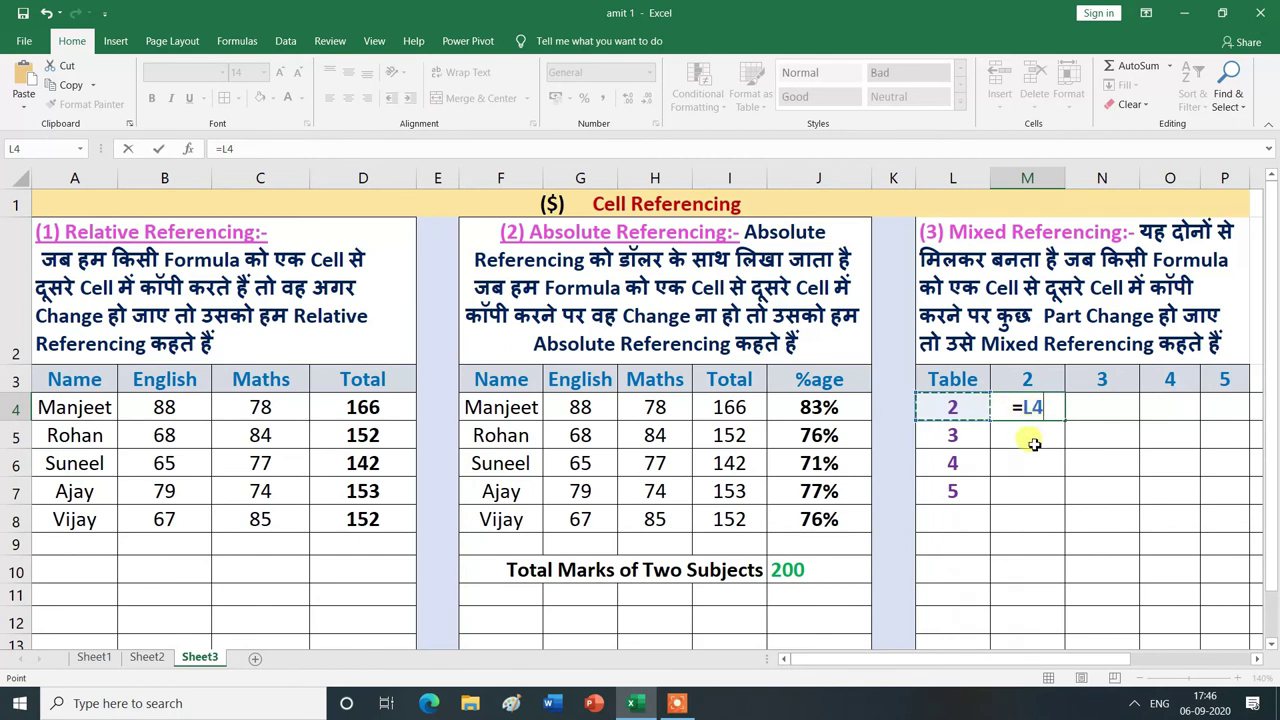
type("*")
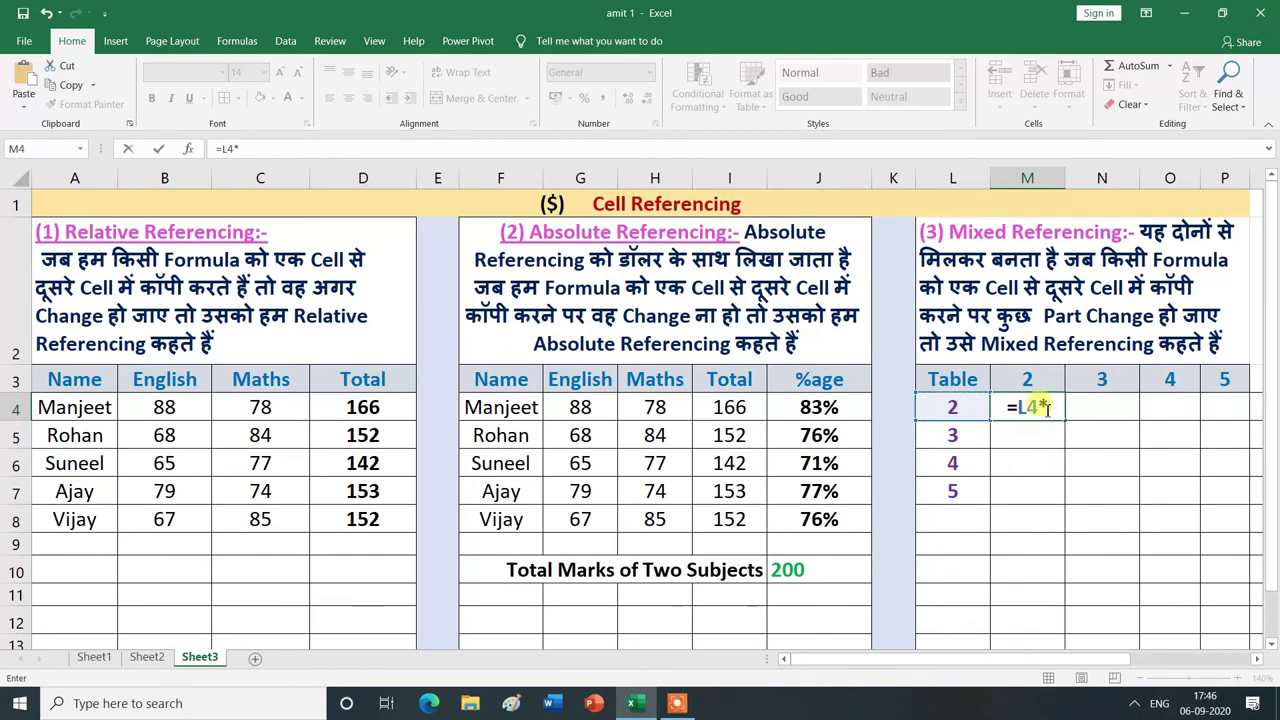
left_click(1031, 378)
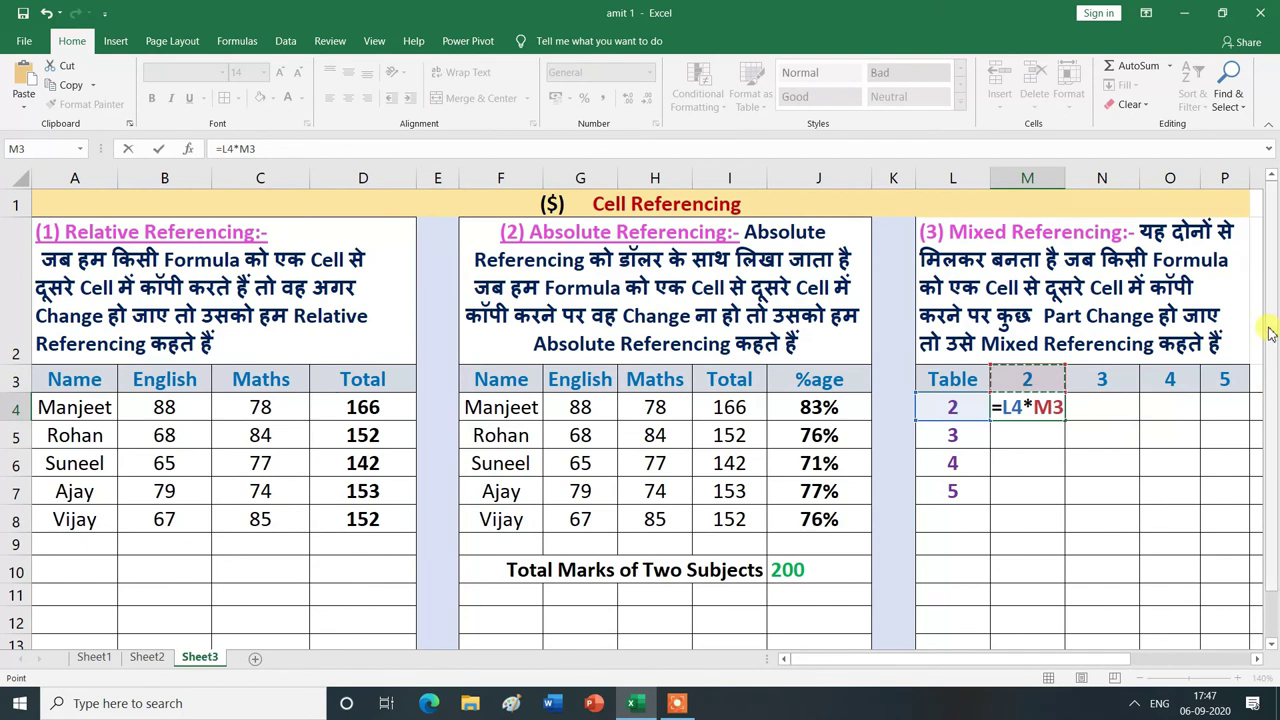
key("Return")
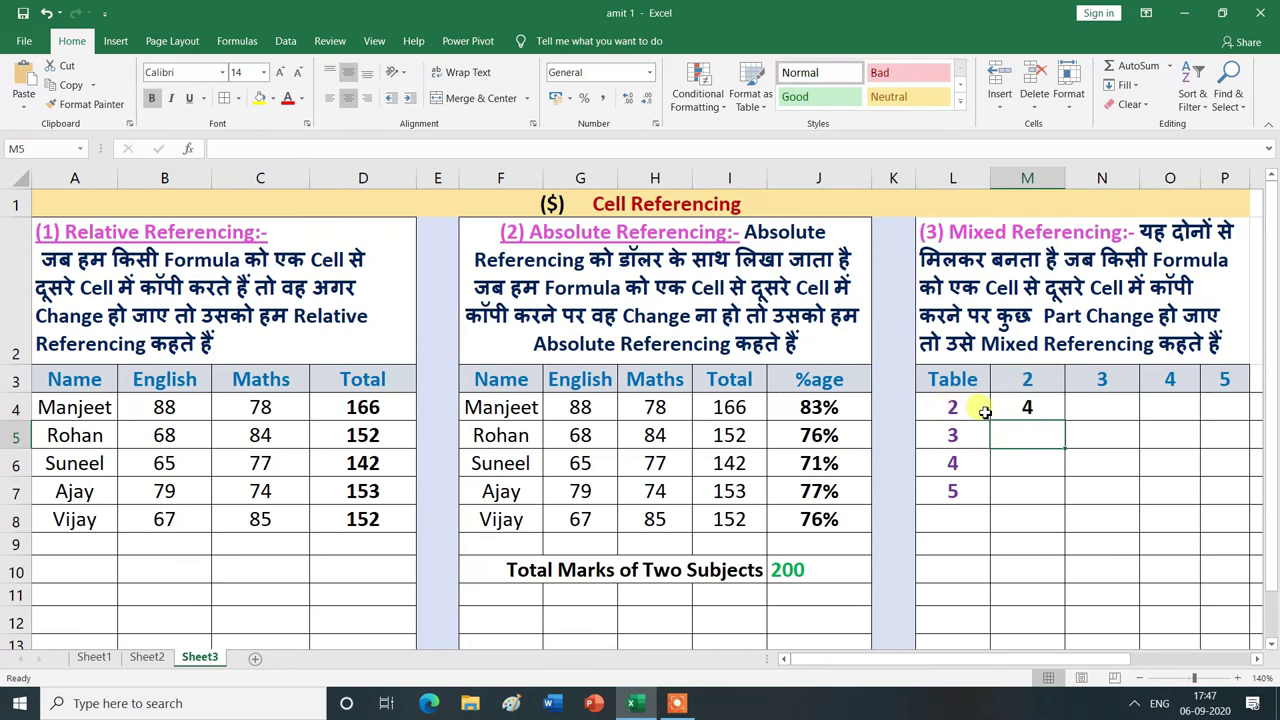
- Fill M4's =L4*M3 across and down to M4:P7, yielding runaway products like 6912 and 2E+06
left_click(1018, 411)
mouse_move(1065, 421)
left_mouse_down()
mouse_move(1249, 416)
mouse_move(1249, 494)
left_mouse_up()
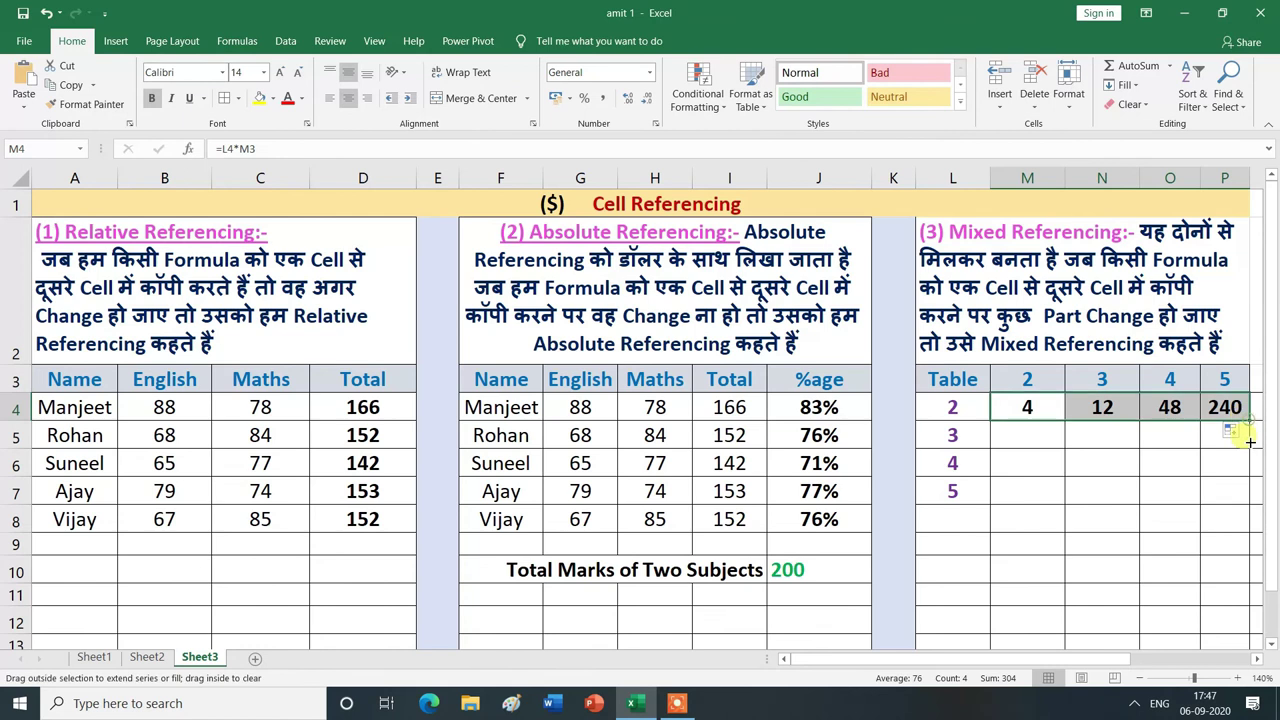
left_click(1100, 543)
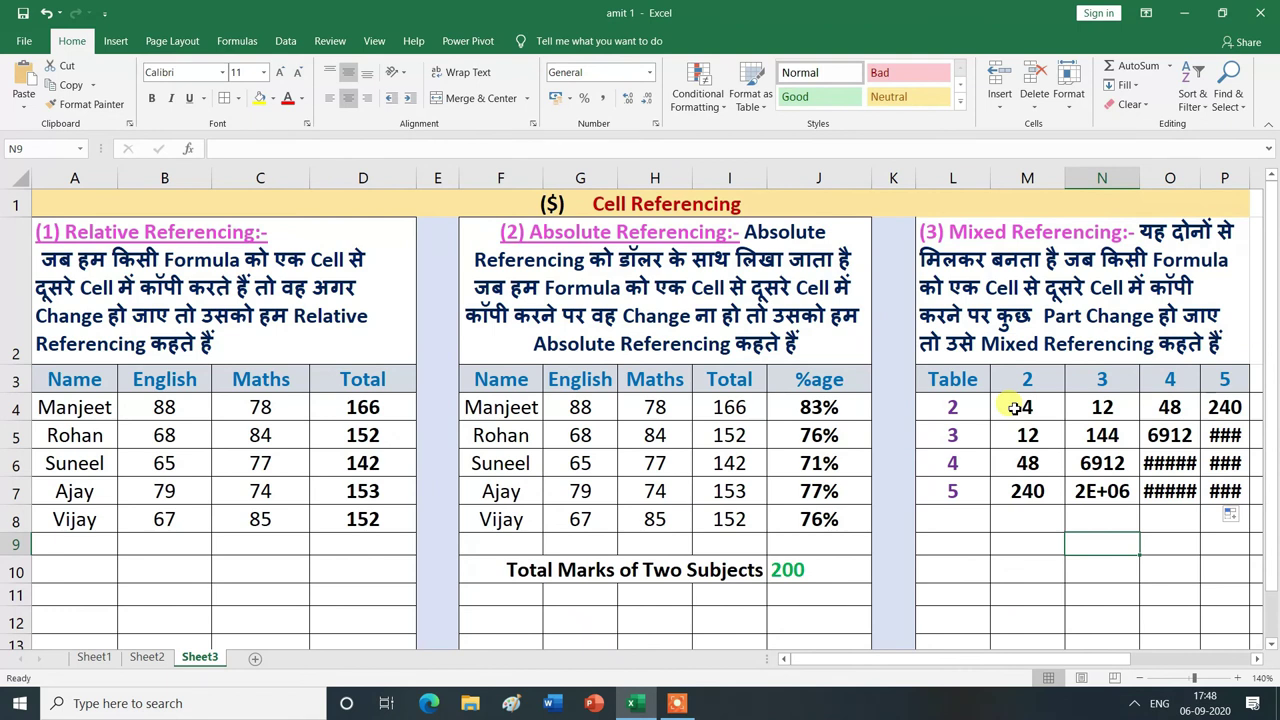
left_click_drag(1014, 407, 1212, 490)
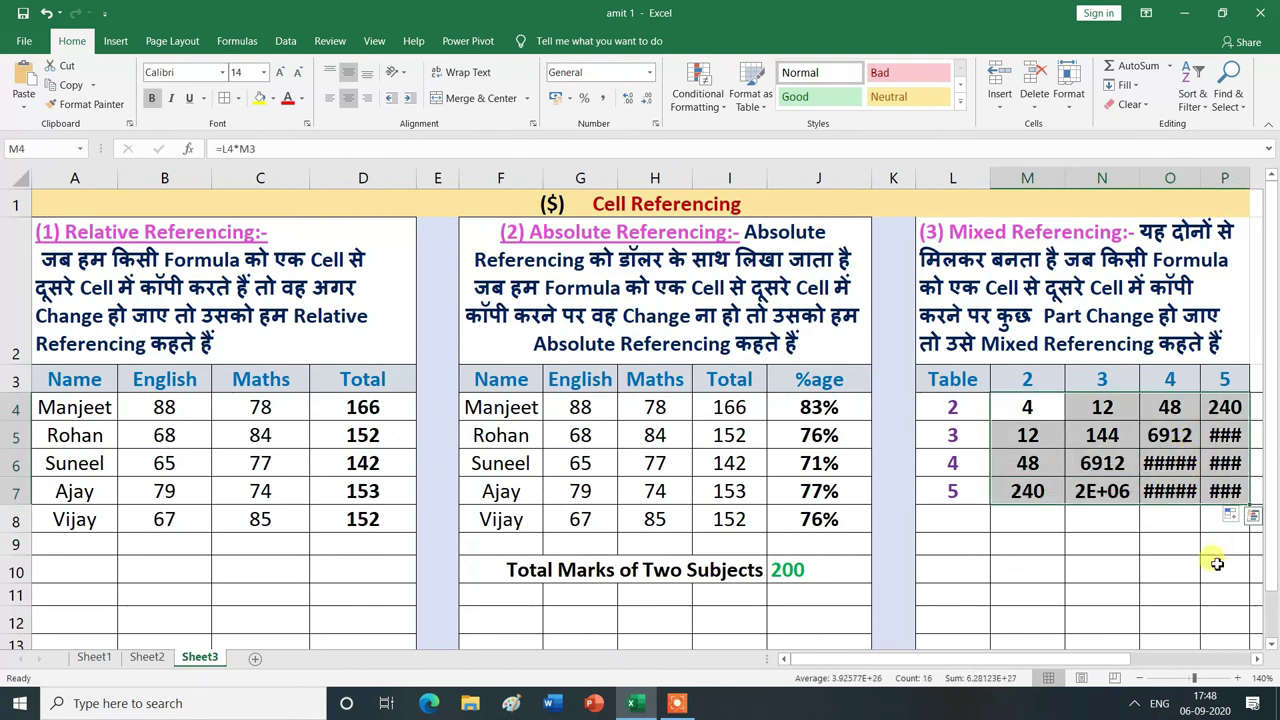
- Delete the wrong products in M4:P7 and re-enter =L4*M3 in M4, showing 4
key("Delete")
left_click(1102, 519)
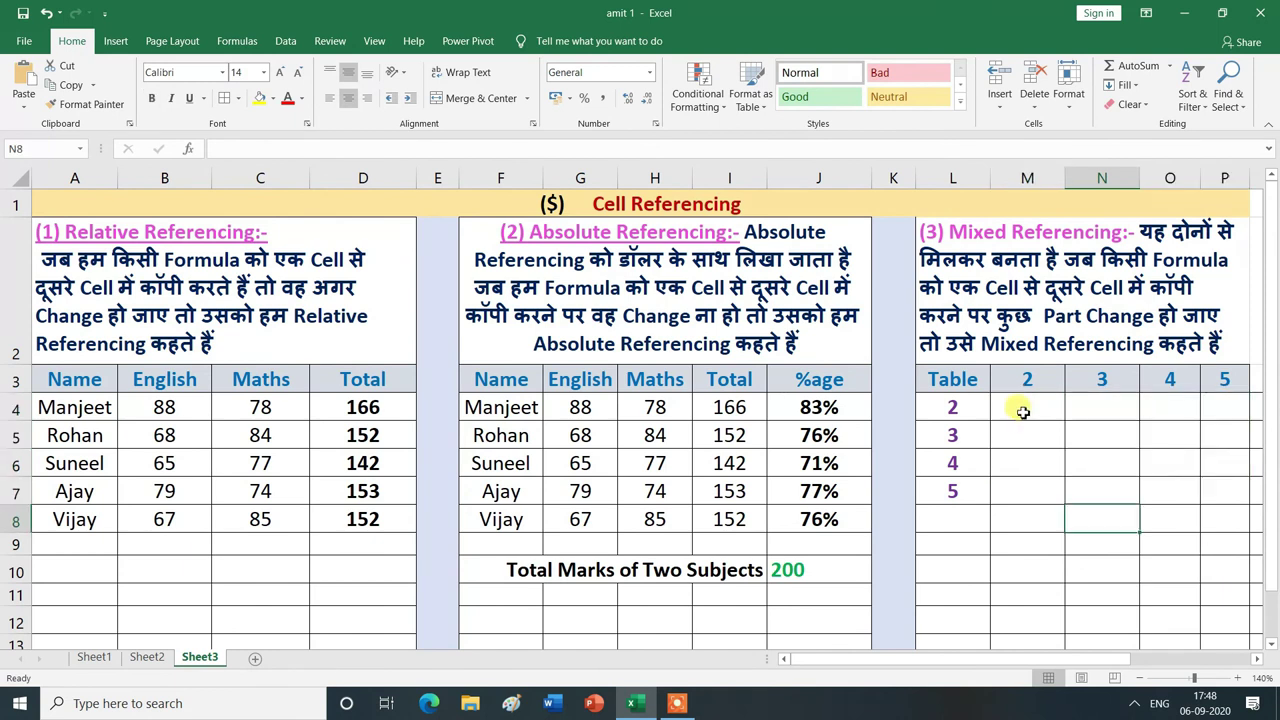
left_click(1014, 408)
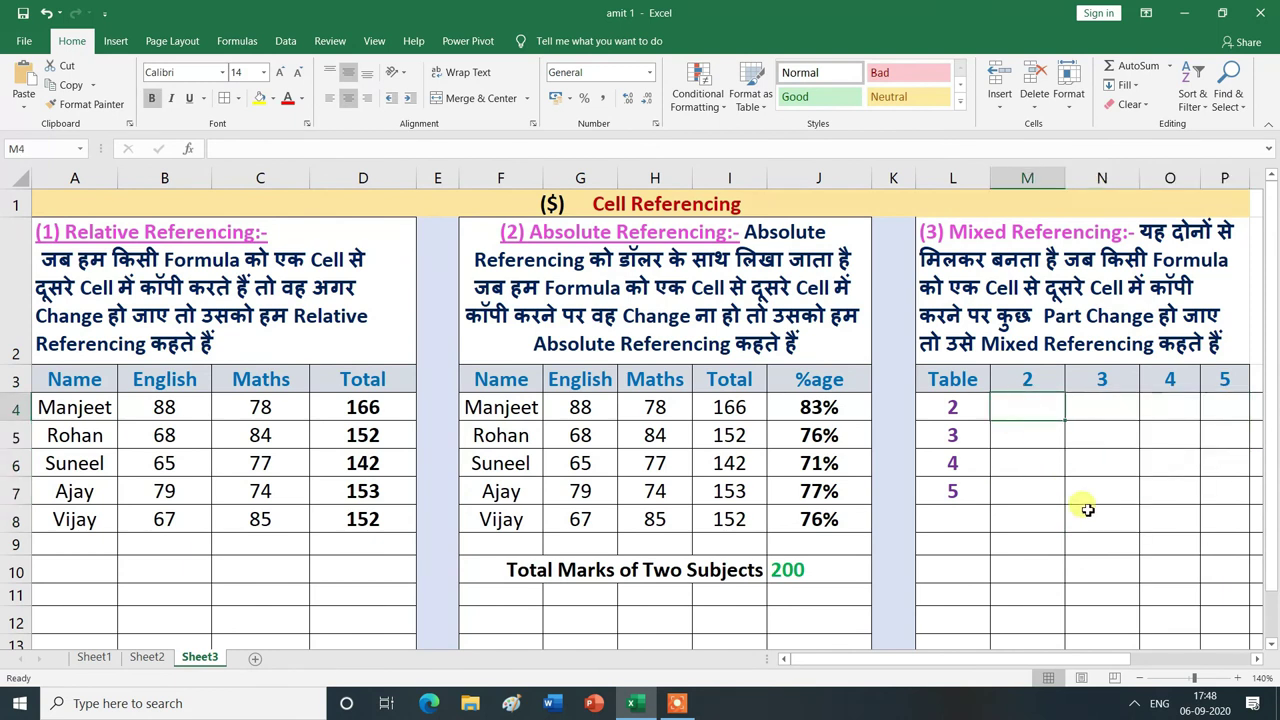
type("=")
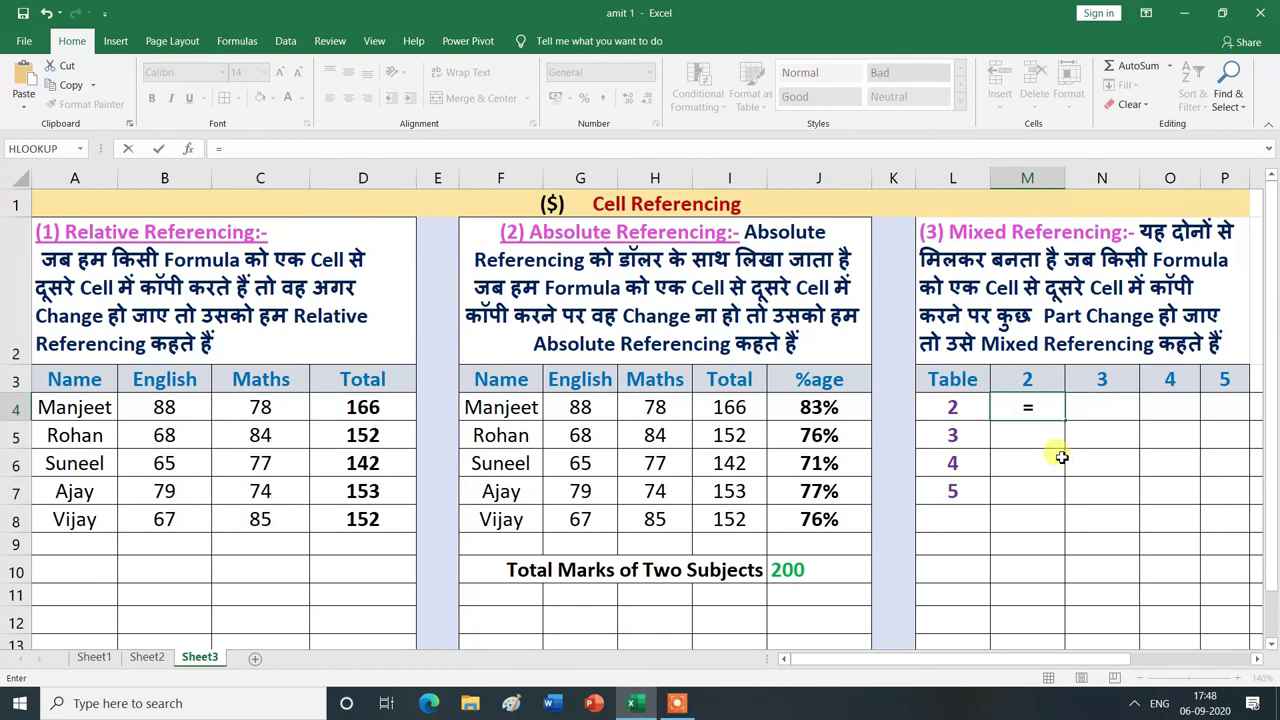
left_click(958, 407)
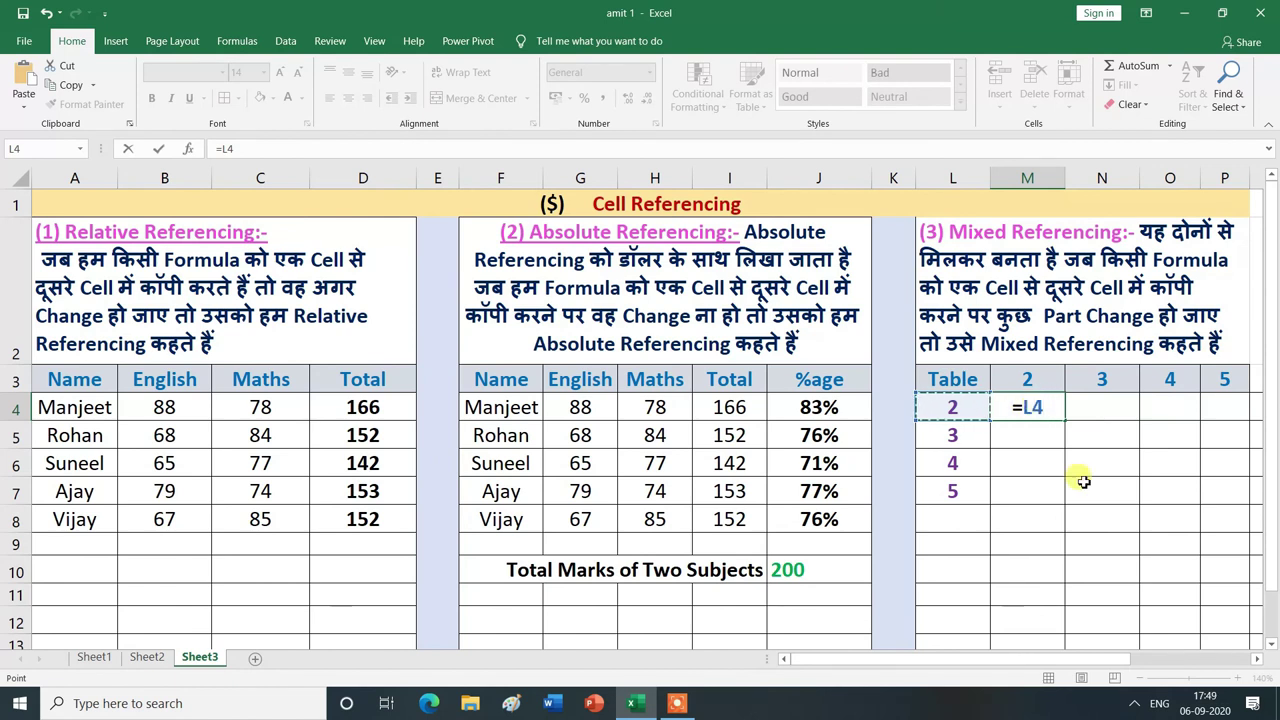
type("*")
left_click(1040, 381)
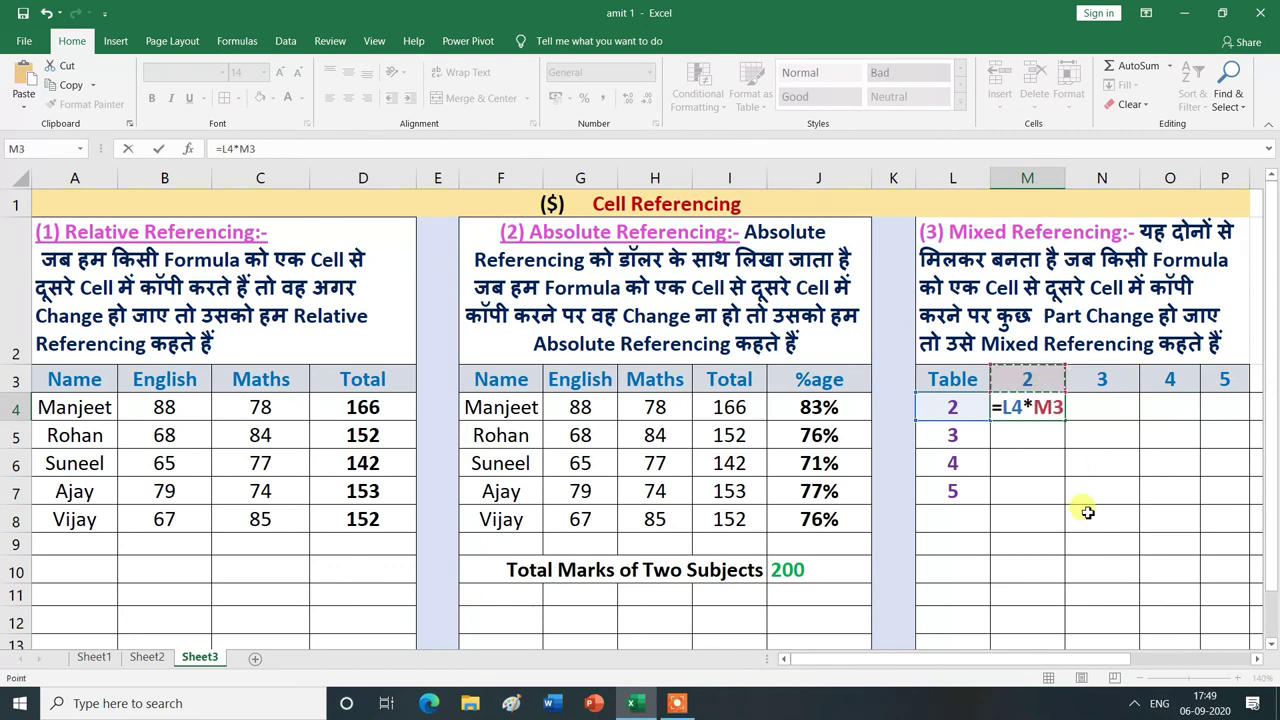
key("Return")
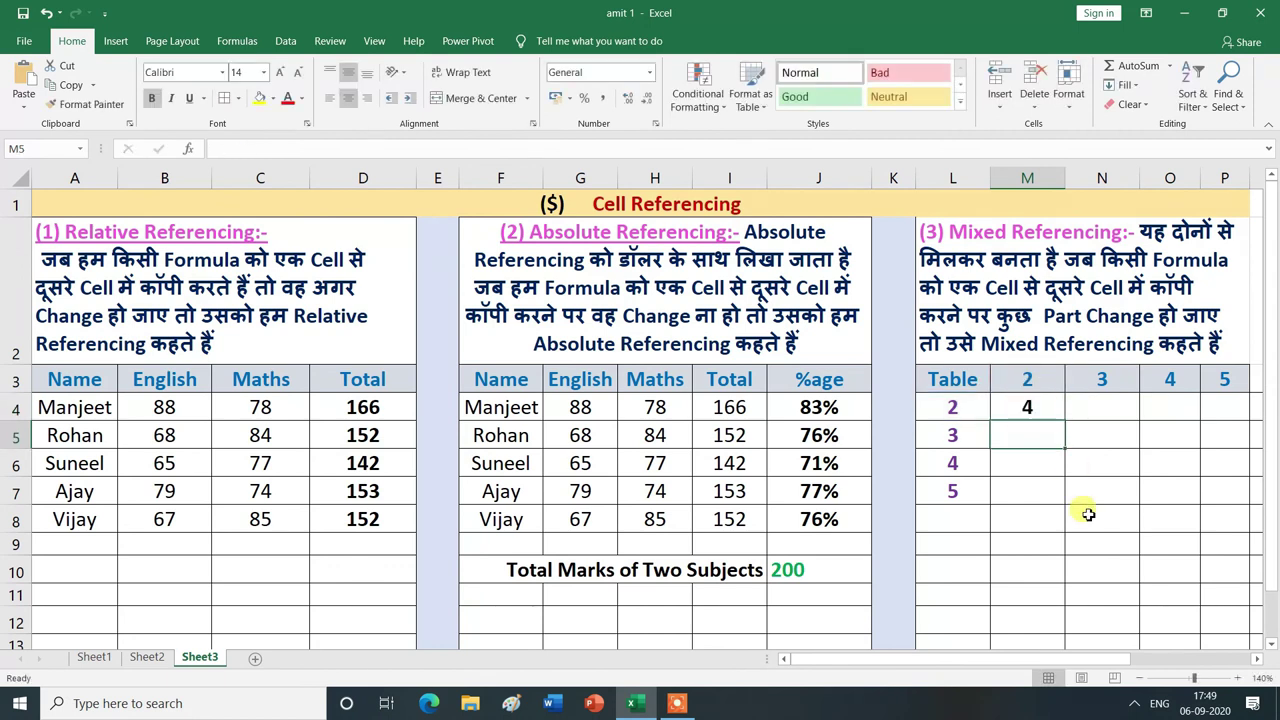
- Edit M4's formula into the mixed reference =$L4*M$3, which still shows 4
double_click(1016, 410)
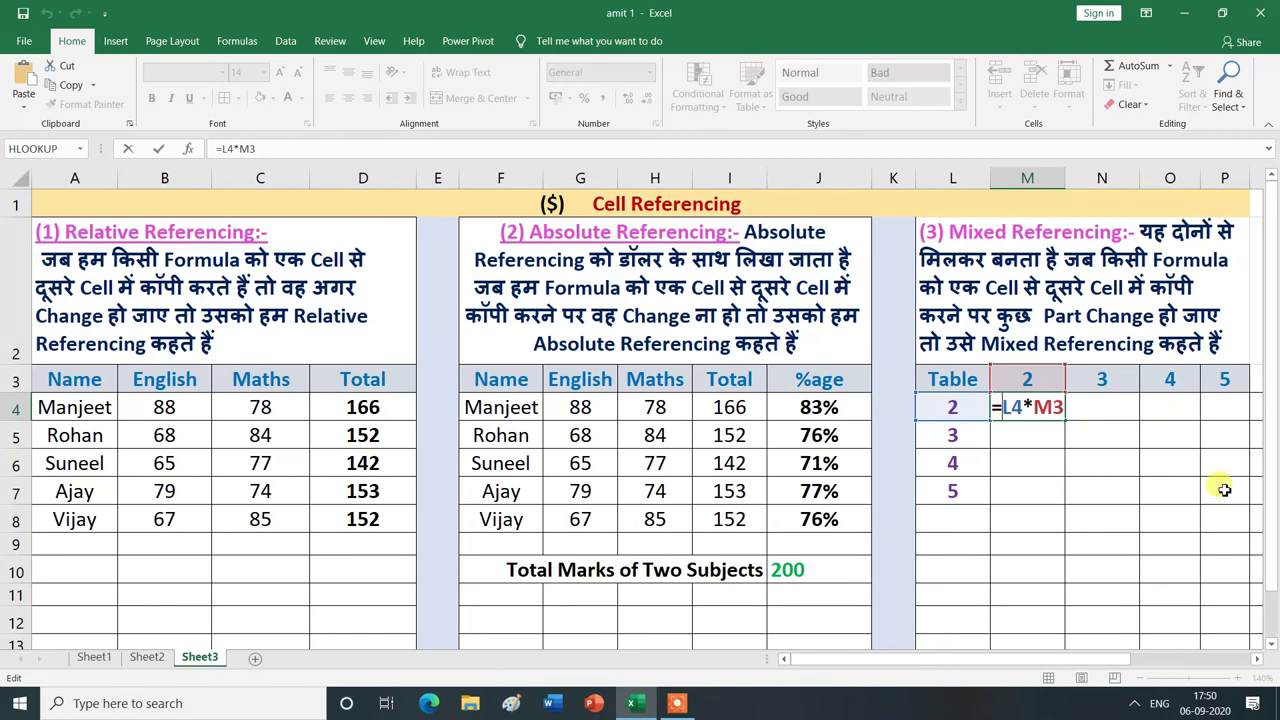
type("$")
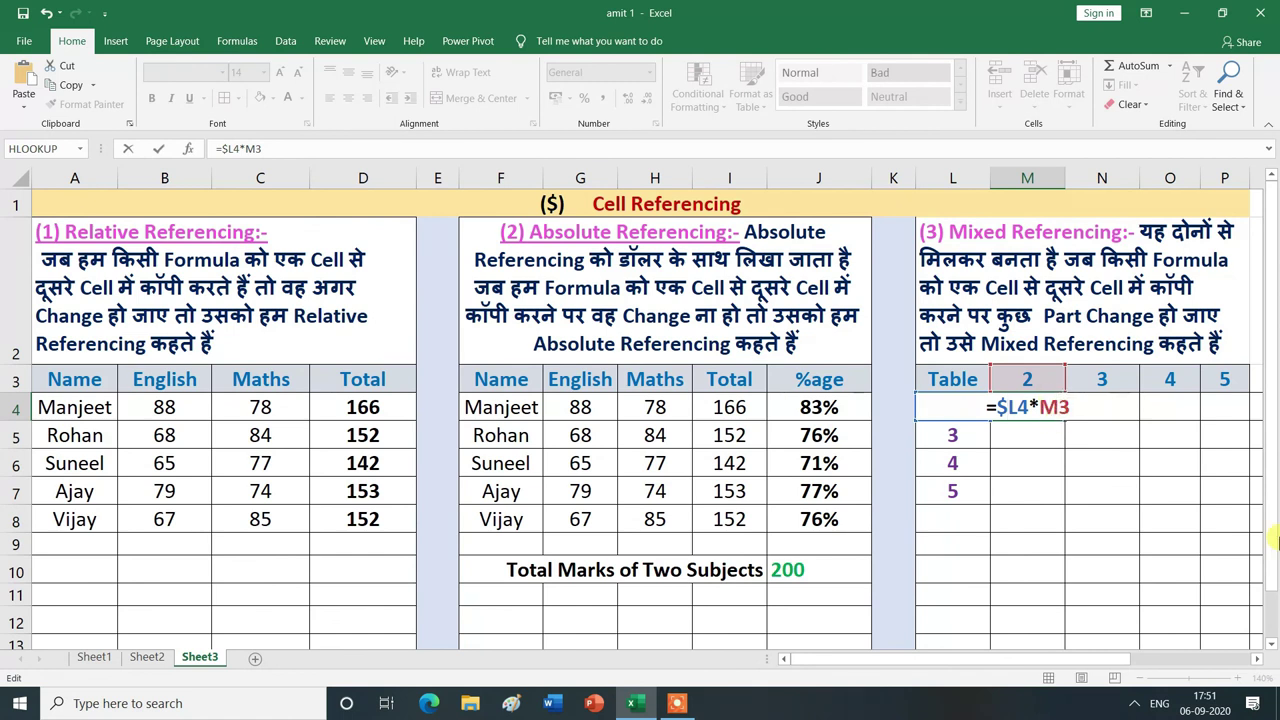
type("$")
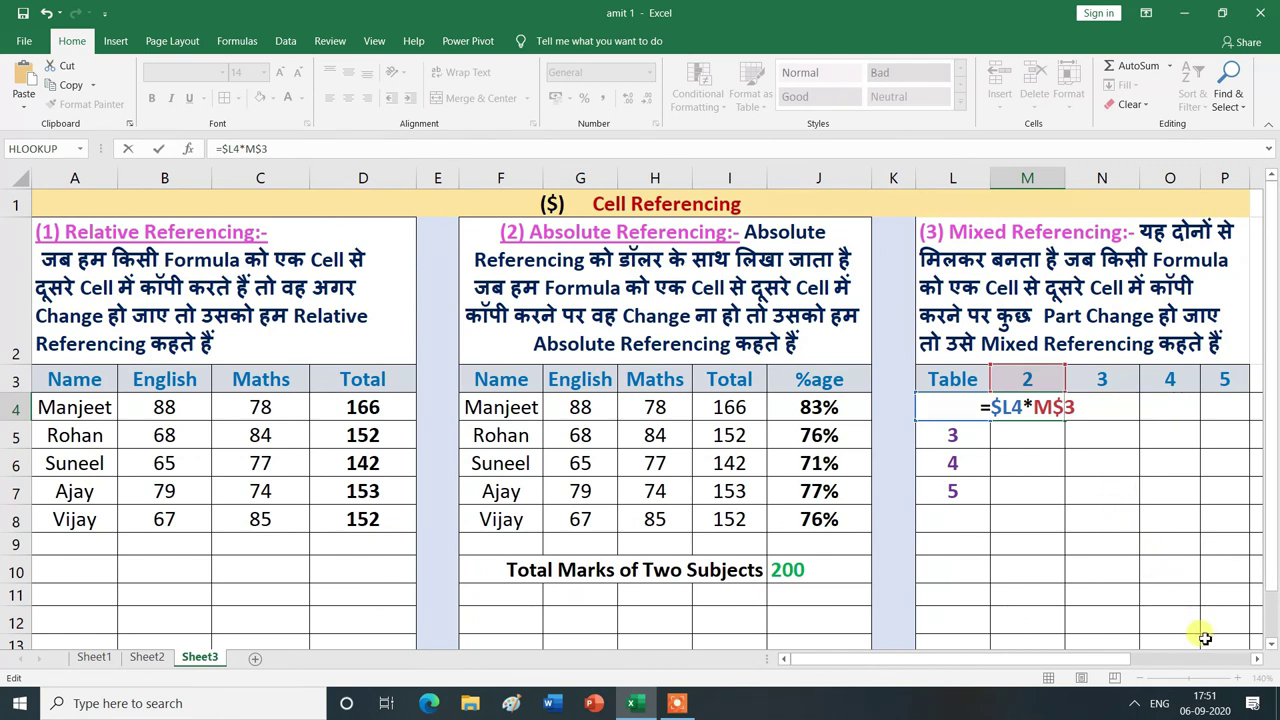
key("Return")
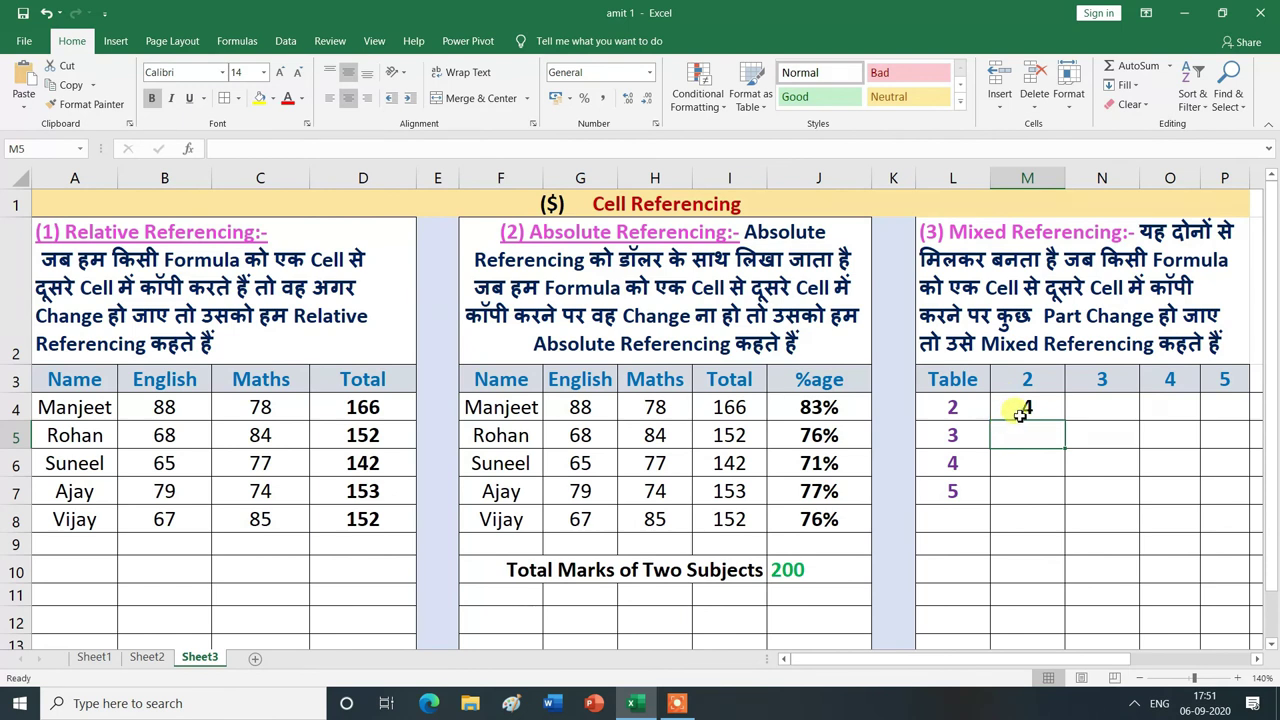
- Fill =$L4*M$3 across M4:P7, giving correct products from 4 to 25
left_click(1050, 410)
mouse_move(1064, 420)
left_mouse_down()
mouse_move(1248, 424)
mouse_move(1219, 532)
left_mouse_up()
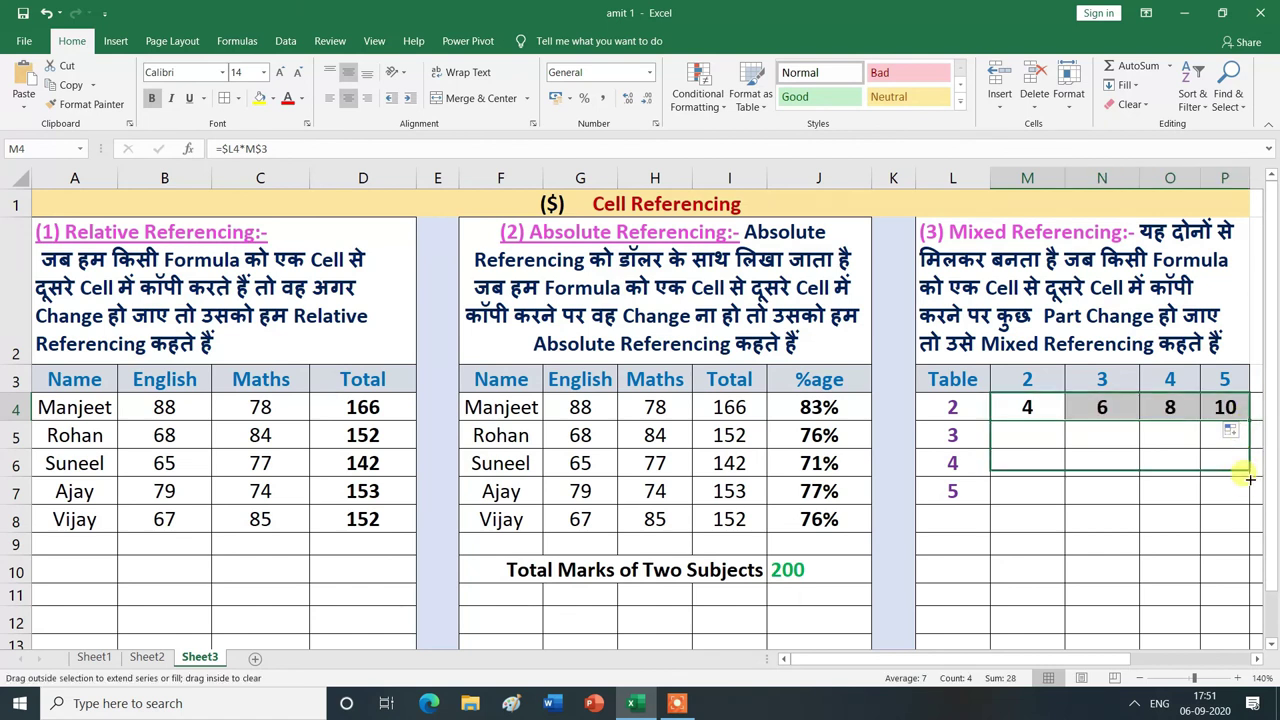
left_click(1166, 566)
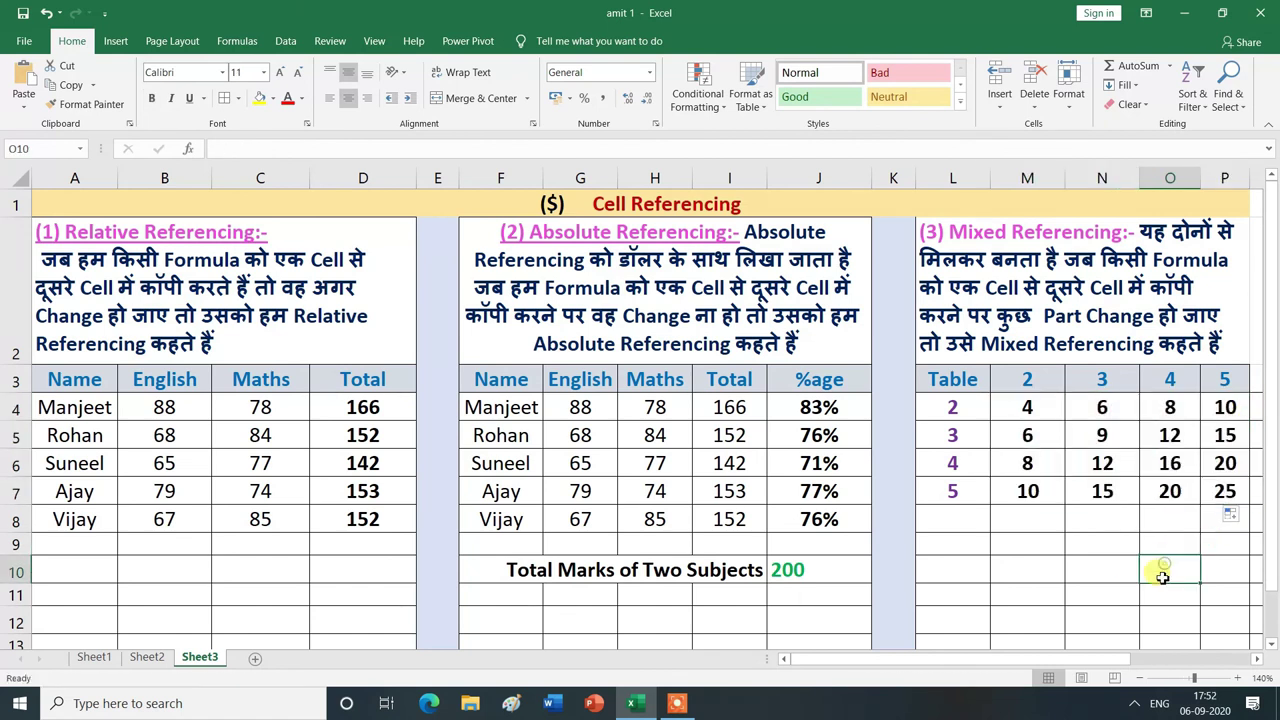